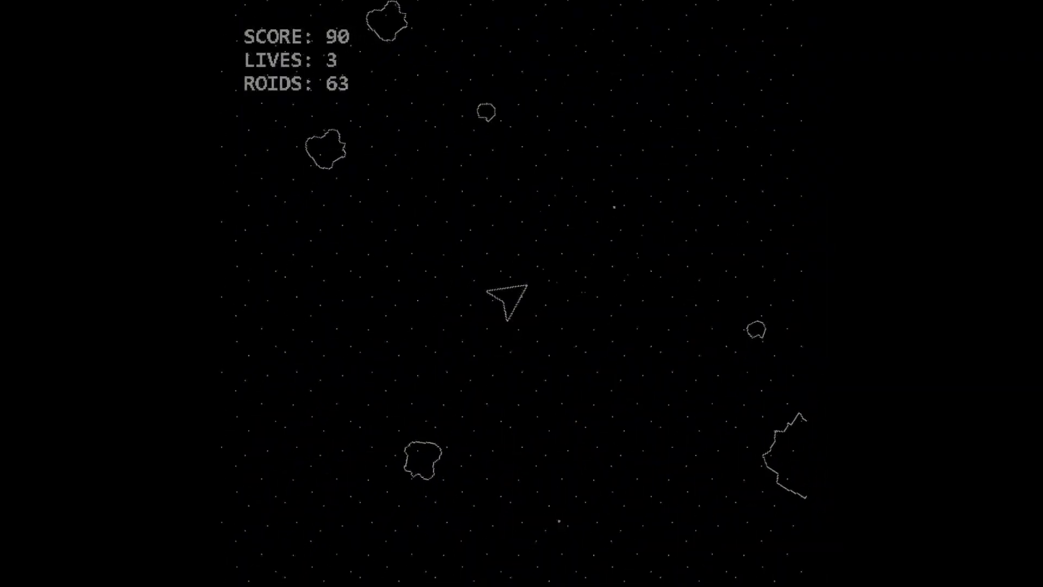
key(Left)
key(Right)
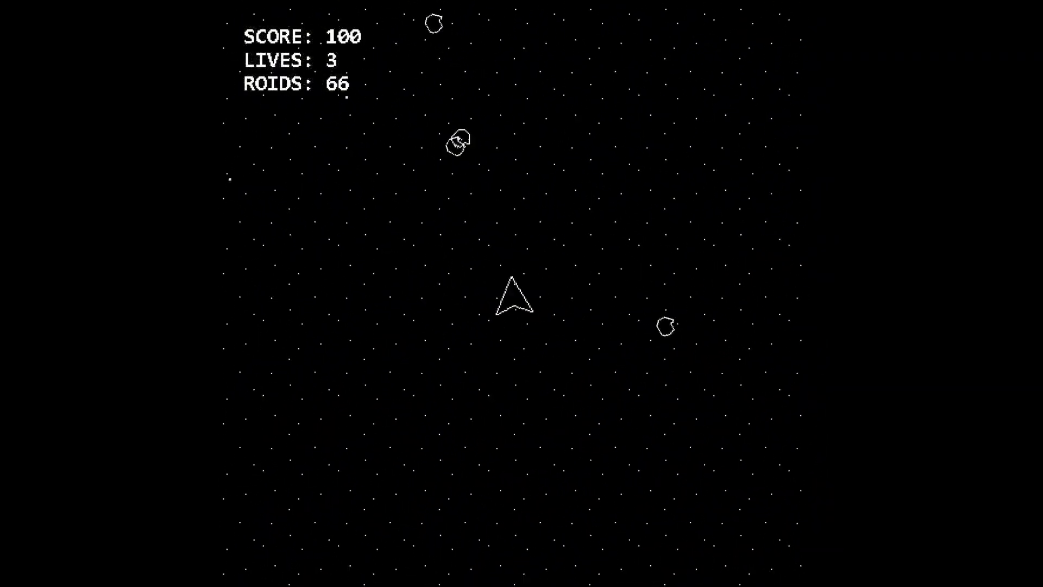
key(Left)
key(space)
key(space)
key(space)
key(space)
key(Right)
key(Left)
key(space)
key(space)
key(Right)
key(Left)
key(Right)
key(space)
key(space)
key(space)
key(space)
key(space)
key(space)
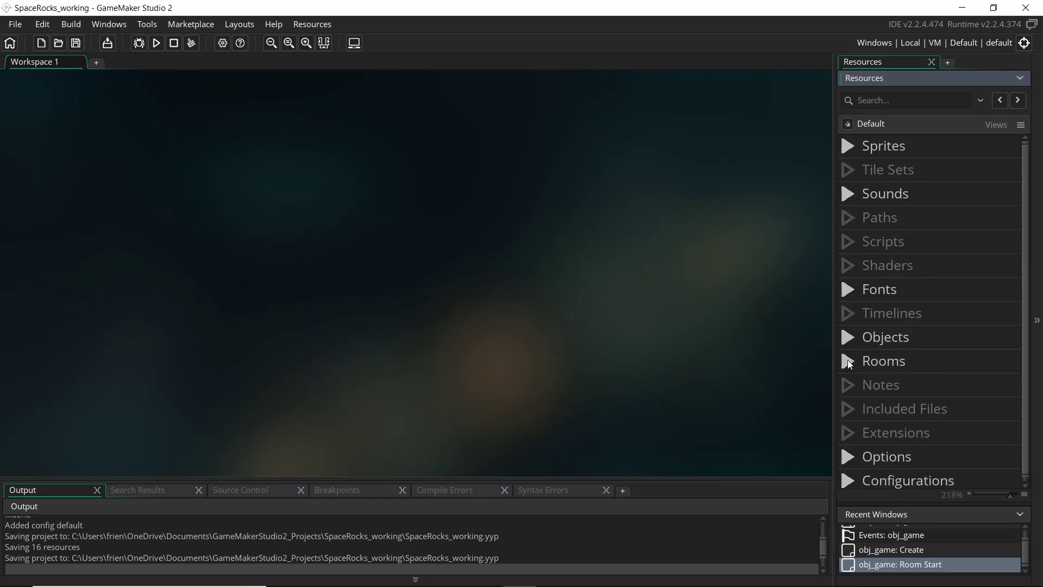
- Enable viewports in the room rm_start, test-run the game and close it
click(849, 364)
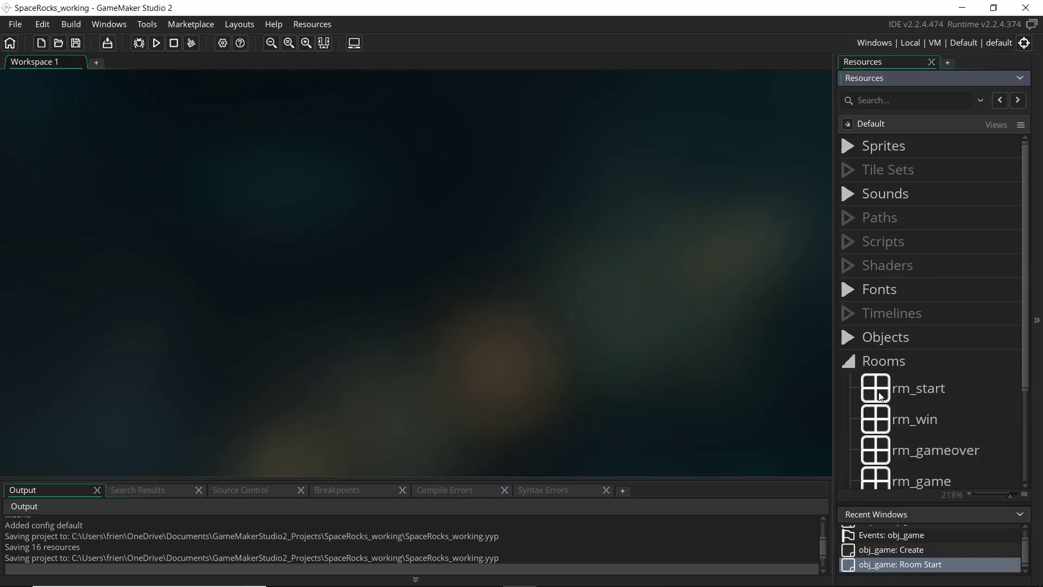
double_click(913, 397)
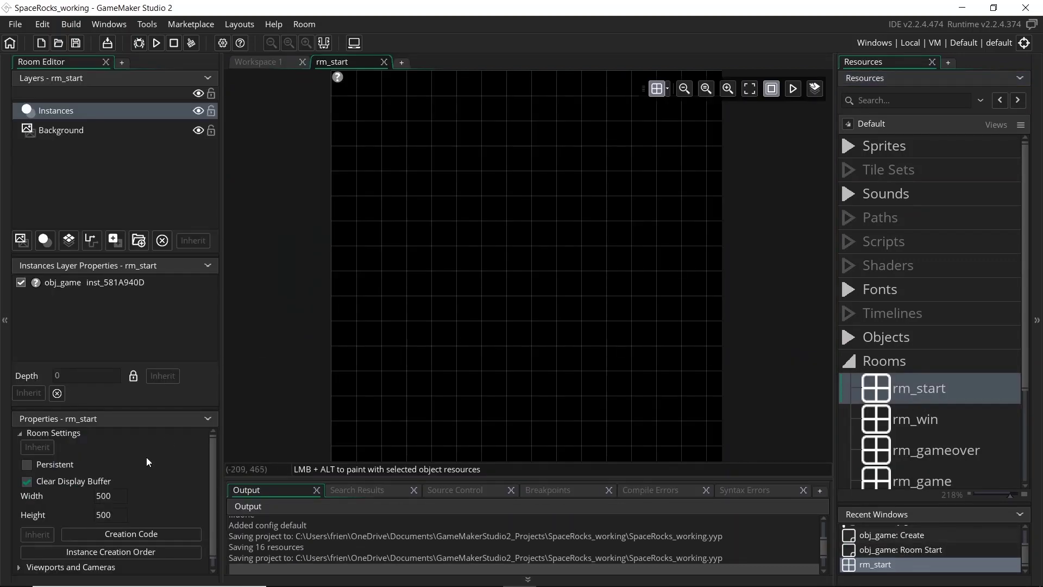
scroll(72, 495, down, 1)
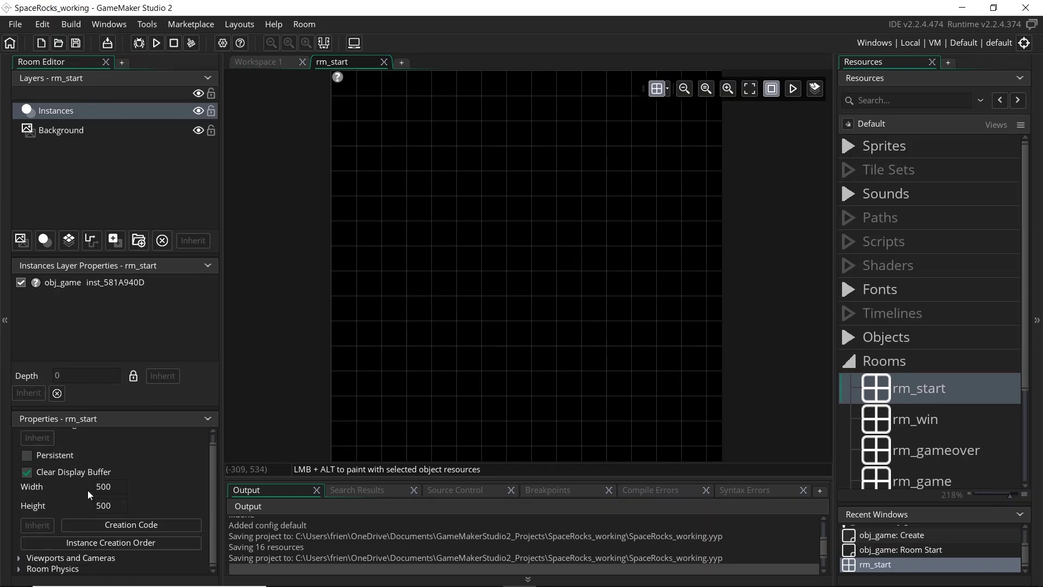
click(19, 558)
scroll(50, 559, down, 5)
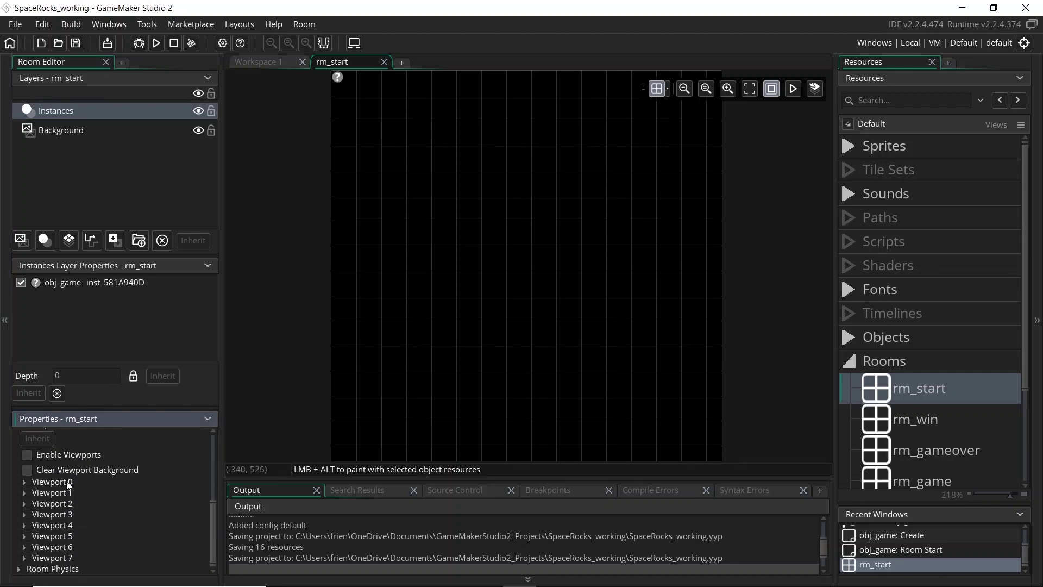
scroll(94, 495, up, 1)
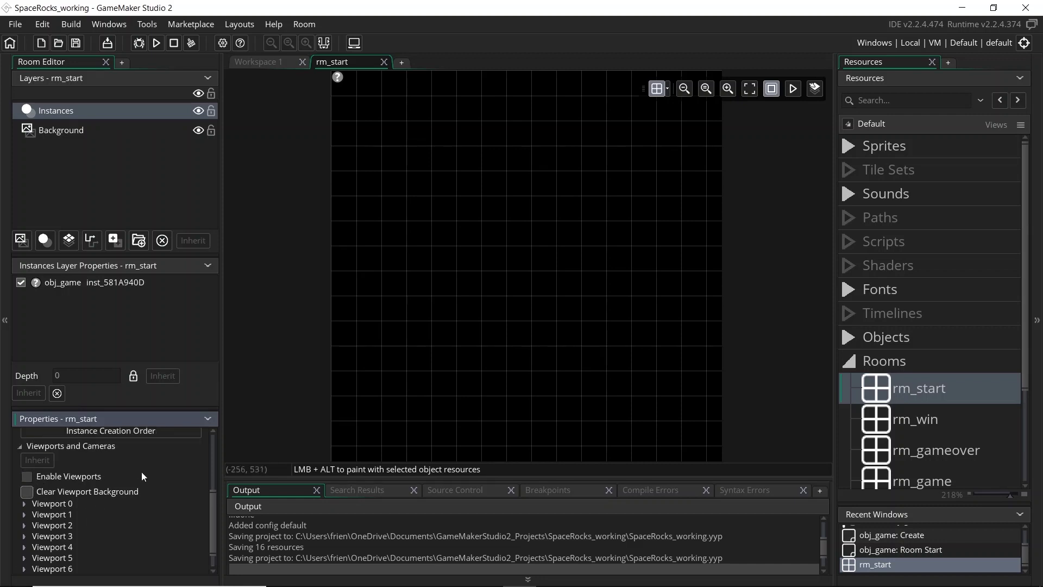
click(26, 476)
click(153, 43)
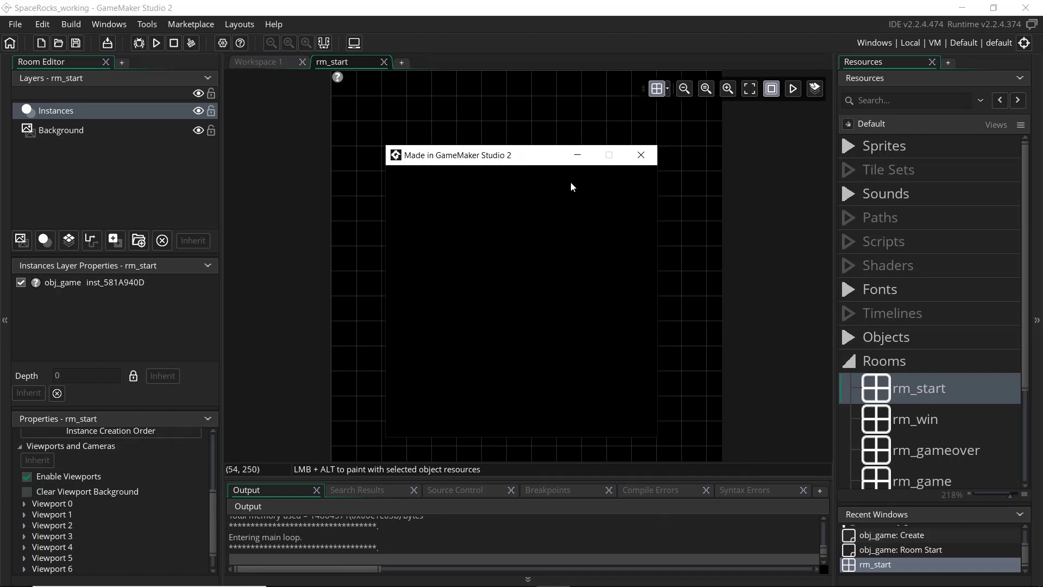
click(641, 155)
- Make Viewport 0 visible in the rm_start room's viewport and camera settings
click(25, 504)
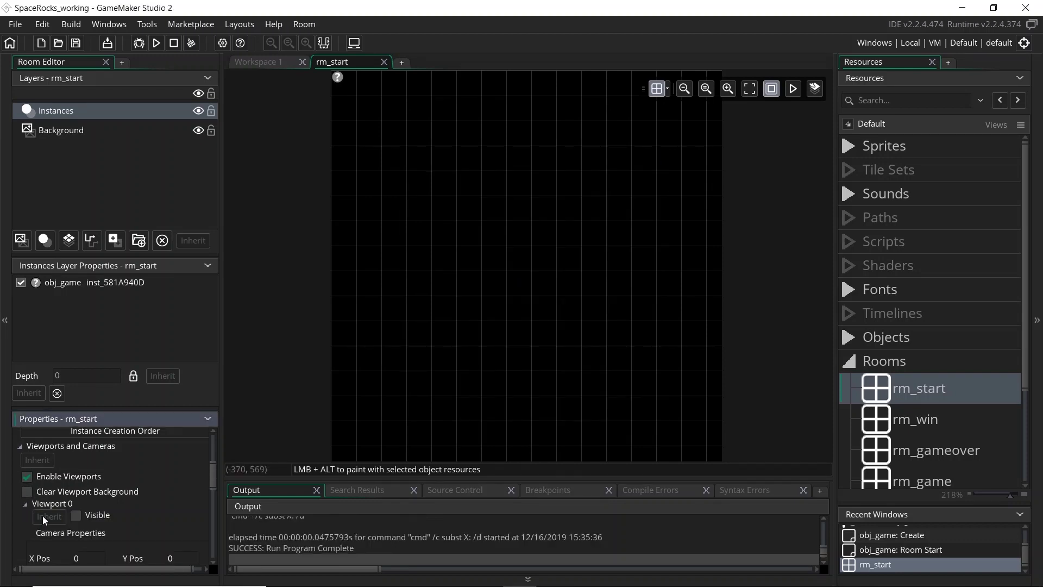
scroll(42, 516, down, 1)
click(76, 472)
scroll(70, 484, down, 1)
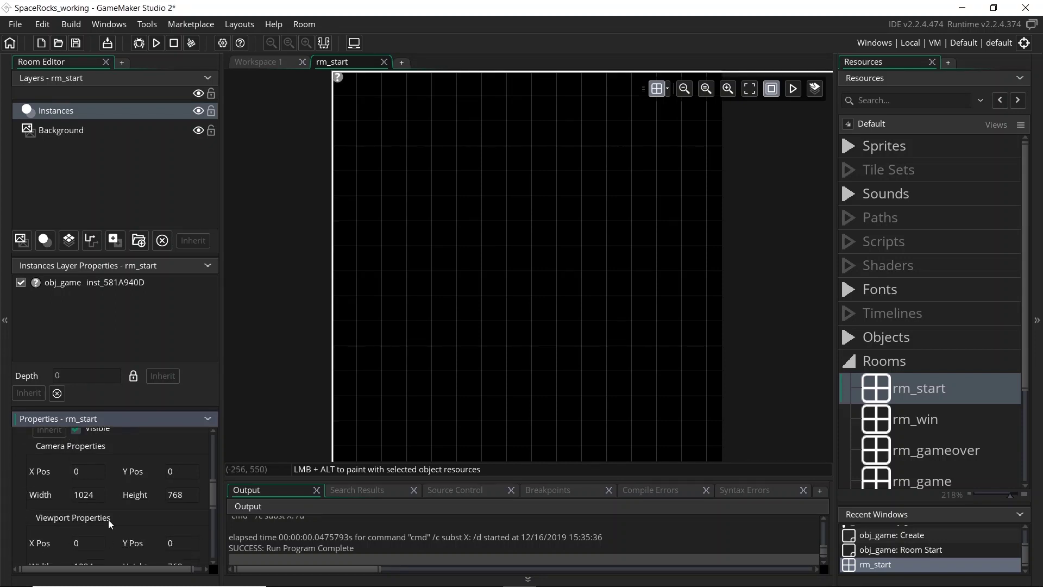
- Examine the Viewport 0 camera frame in rm_start and compare its camera and viewport sizes with the room size
scroll(109, 519, down, 1)
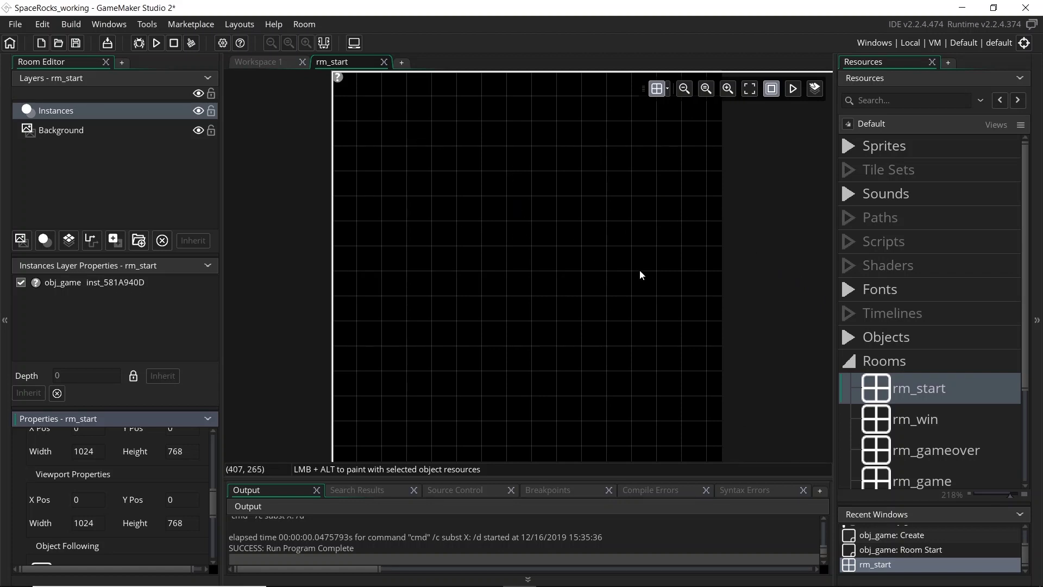
middle_drag(443, 144, 366, 197)
scroll(383, 174, down, 1)
scroll(383, 174, up, 1)
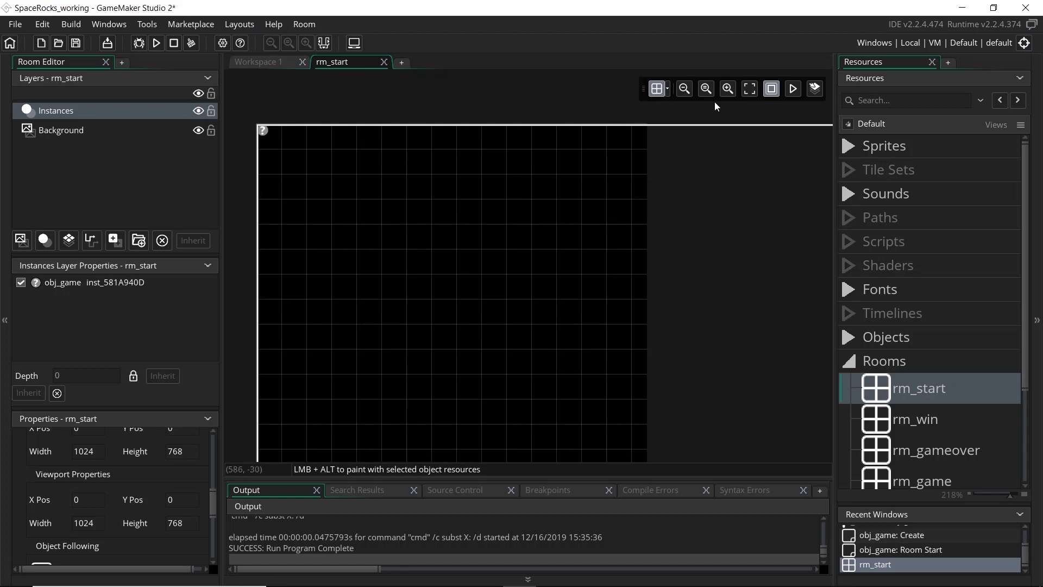
scroll(671, 237, up, 1)
scroll(679, 261, down, 3)
middle_drag(693, 286, 574, 207)
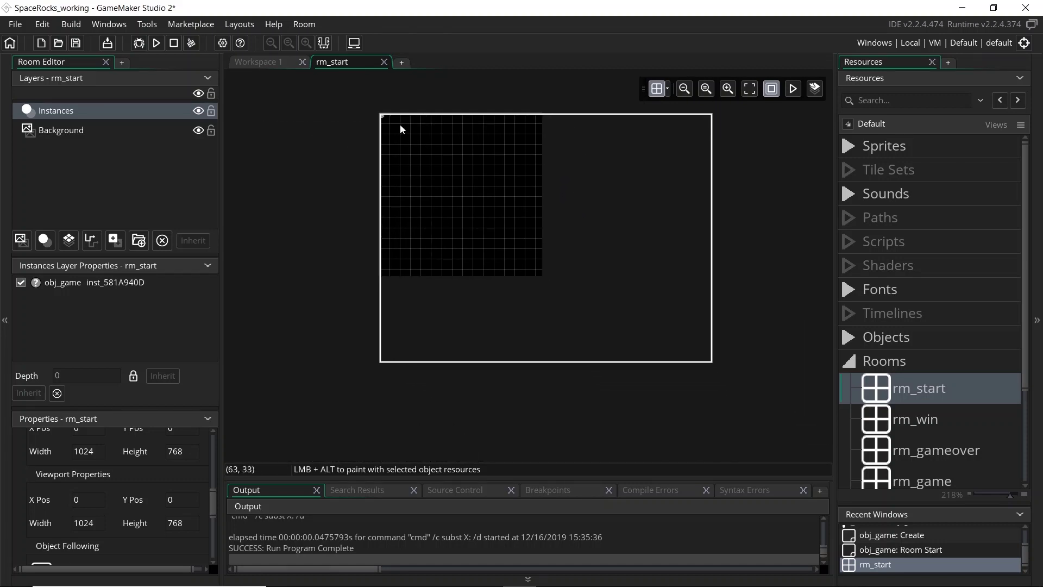
scroll(190, 516, up, 2)
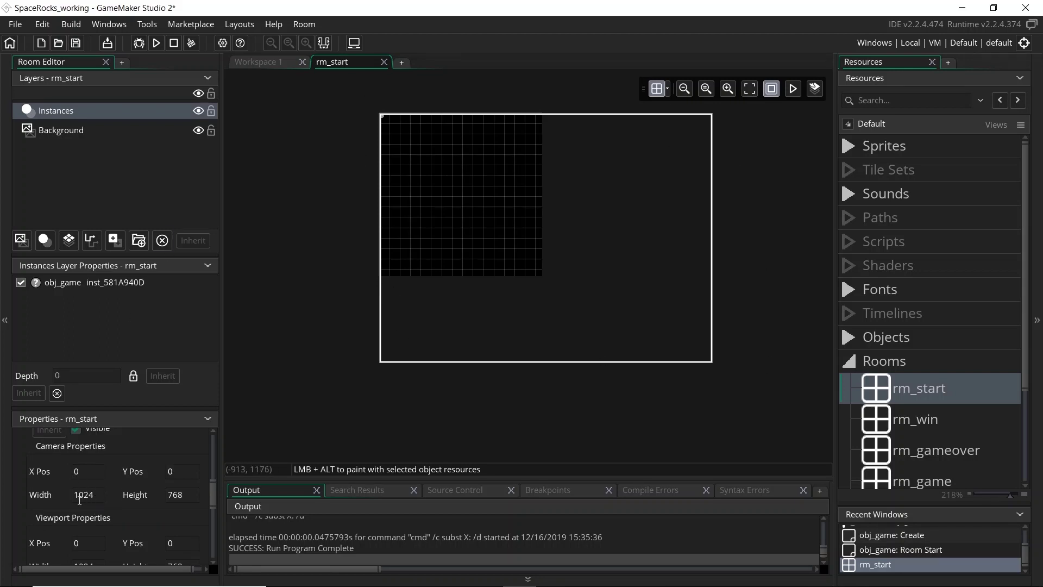
scroll(108, 493, up, 4)
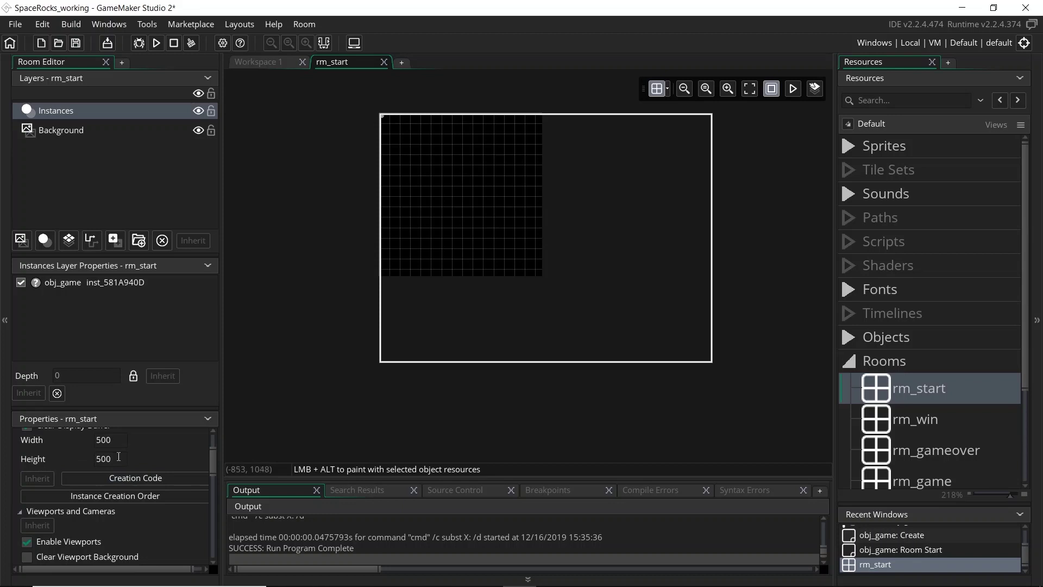
scroll(119, 456, down, 4)
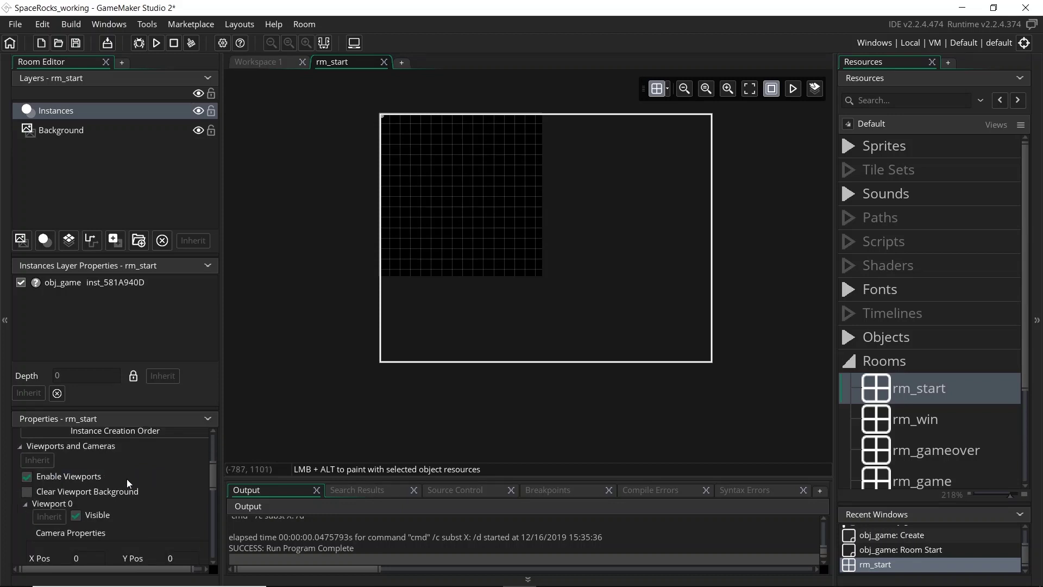
- Run the game to check how the start screen fits the default camera and viewport, then close it
click(155, 44)
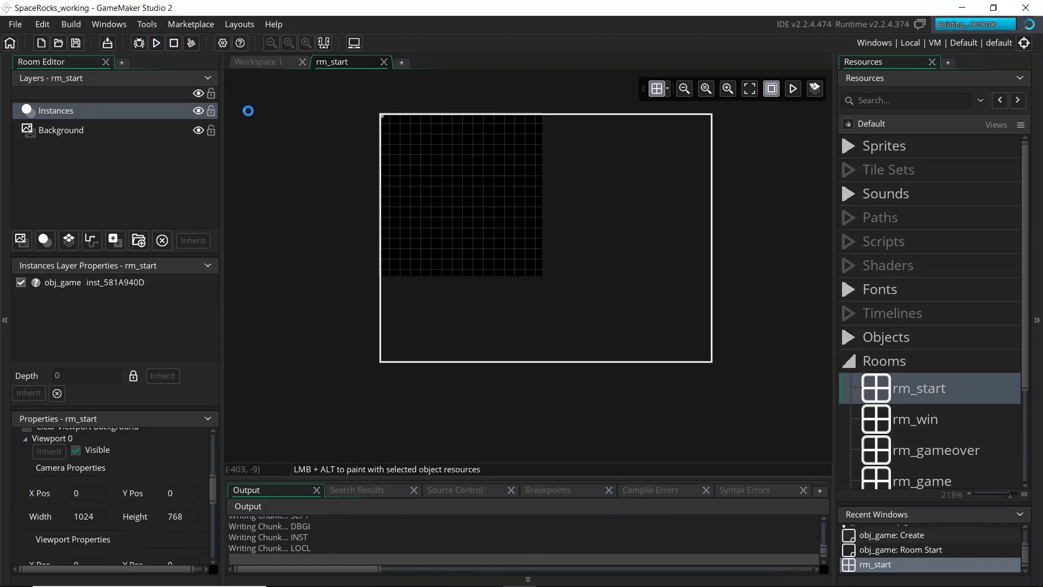
scroll(79, 496, down, 3)
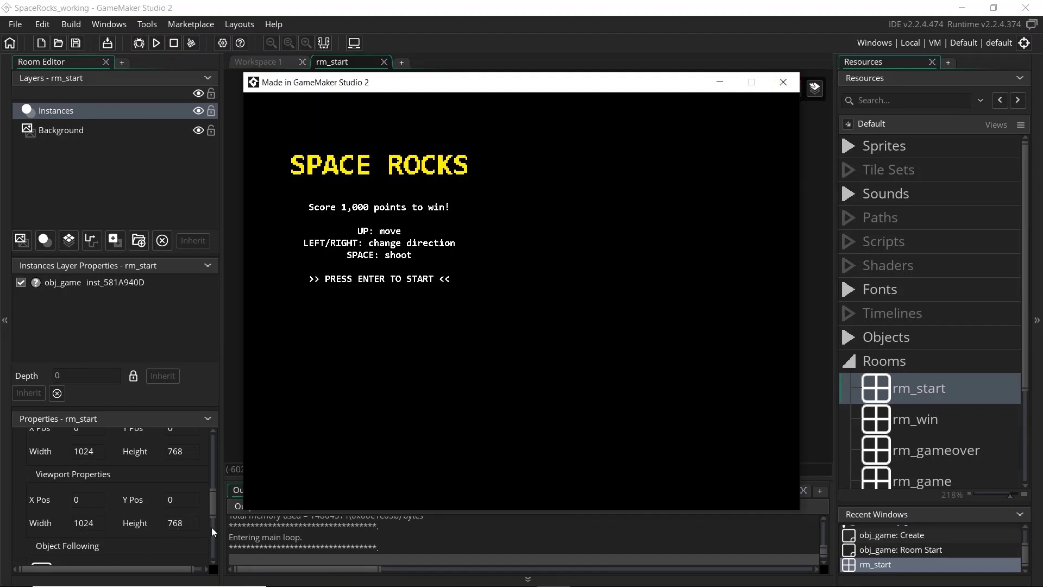
scroll(132, 481, up, 2)
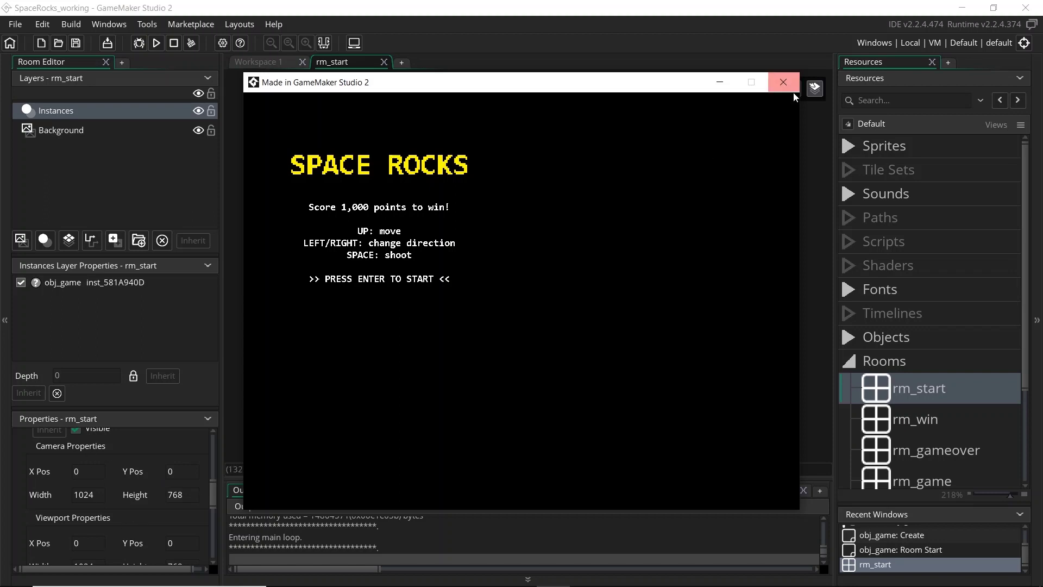
click(783, 82)
- Set the Viewport 0 camera in rm_start to a width of 500 and a height of 500
text(500)
key(Tab)
text(500)
key(Return)
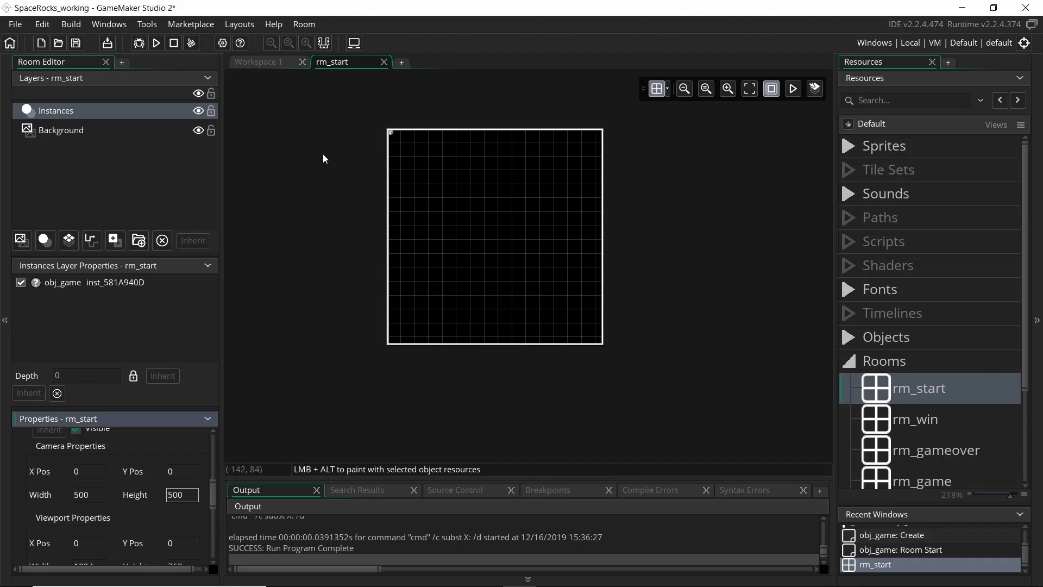
- Run the game and compare the start screen's proportions with the Viewport 0 camera and viewport sizes
click(157, 44)
scroll(170, 504, down, 1)
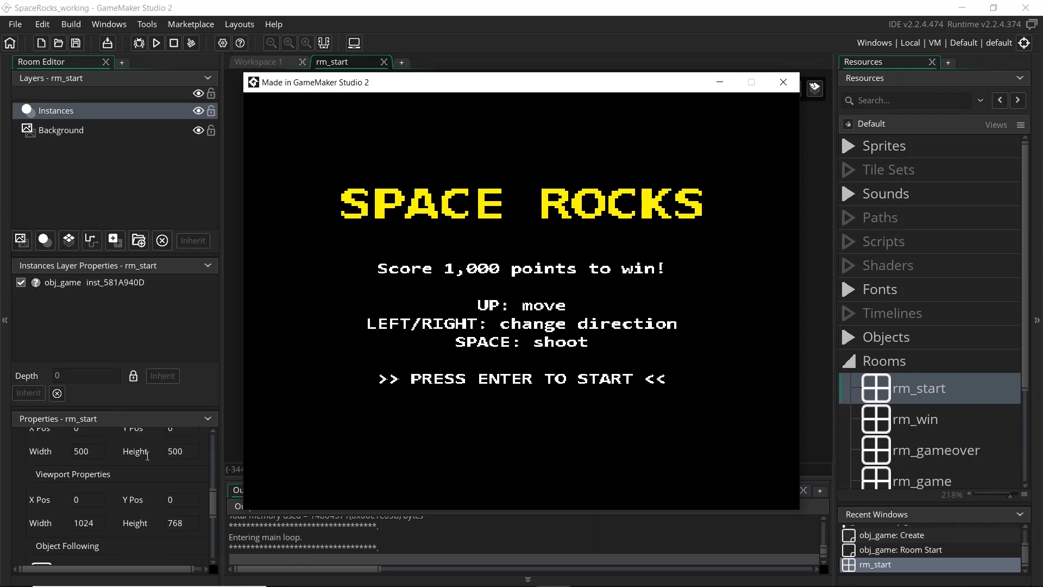
scroll(98, 466, up, 1)
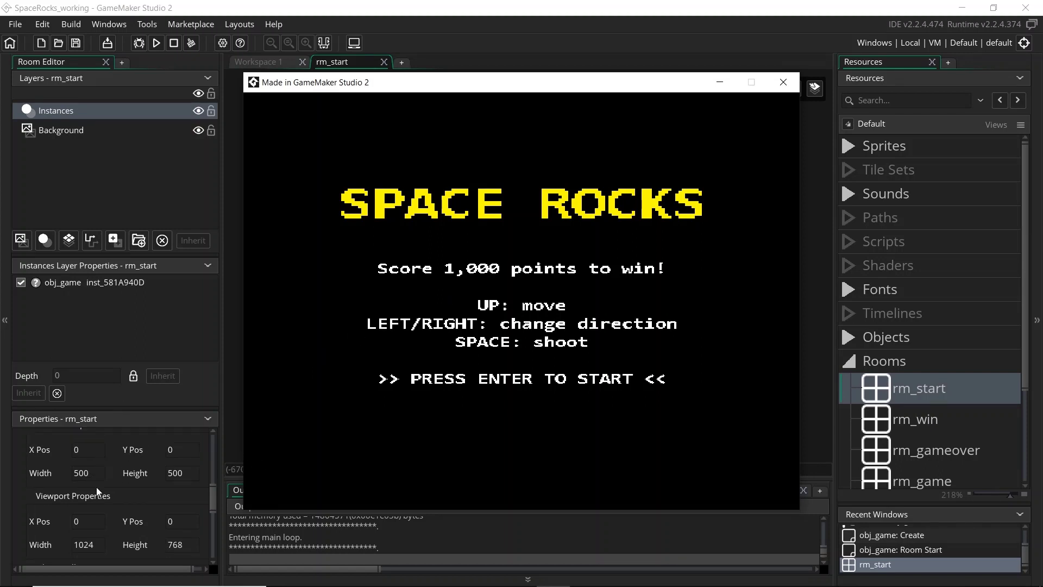
scroll(96, 487, down, 1)
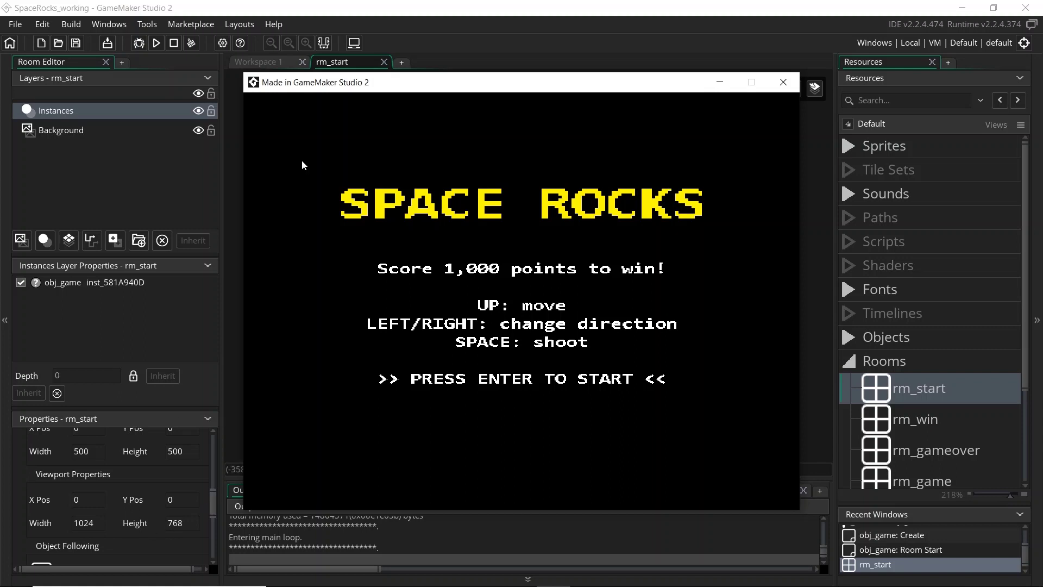
scroll(98, 489, up, 3)
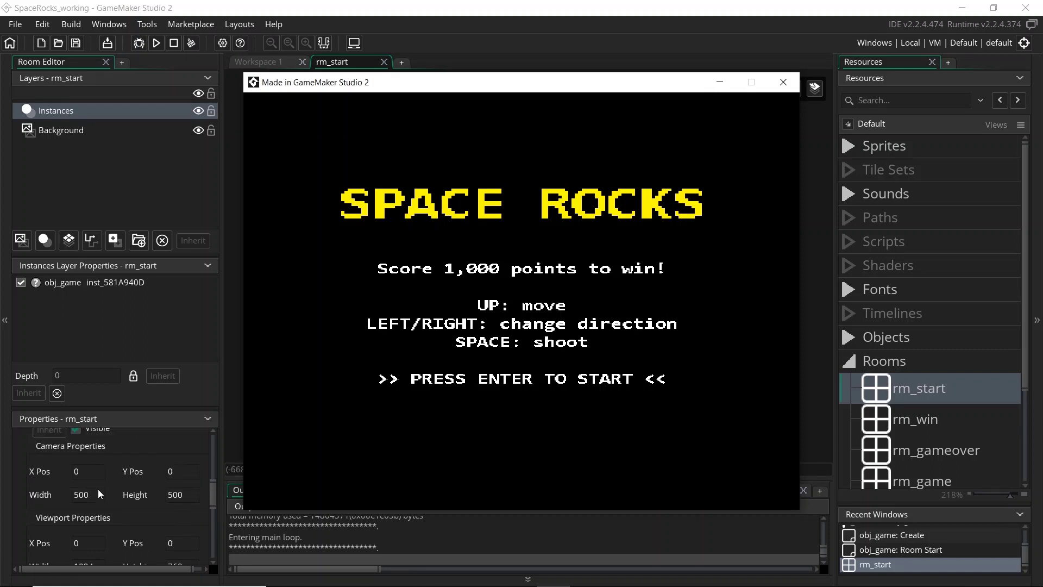
scroll(171, 496, down, 3)
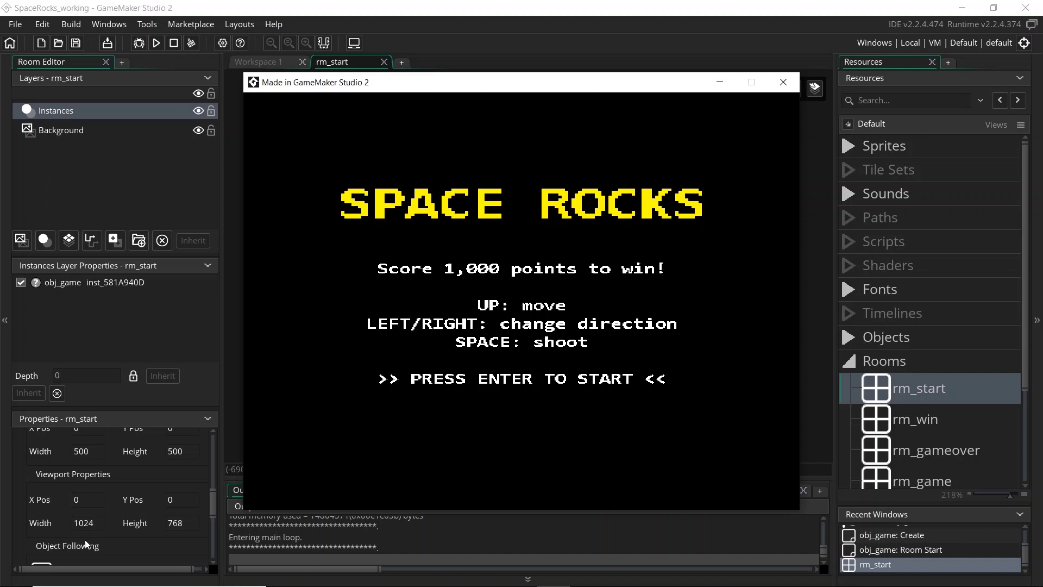
- Set the Viewport 0 viewport properties in rm_start to a width of 1000 and a height of 1000
click(101, 523)
text(1000)
key(Tab)
text(1000)
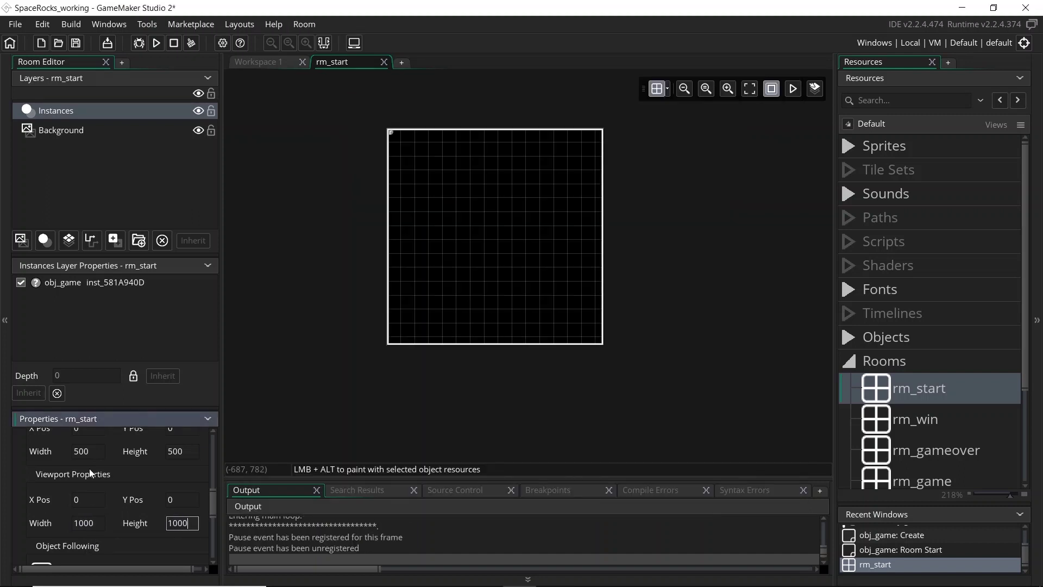
- Run the game with the larger viewport, start a round, fly the ship briefly and close the game
key(F5)
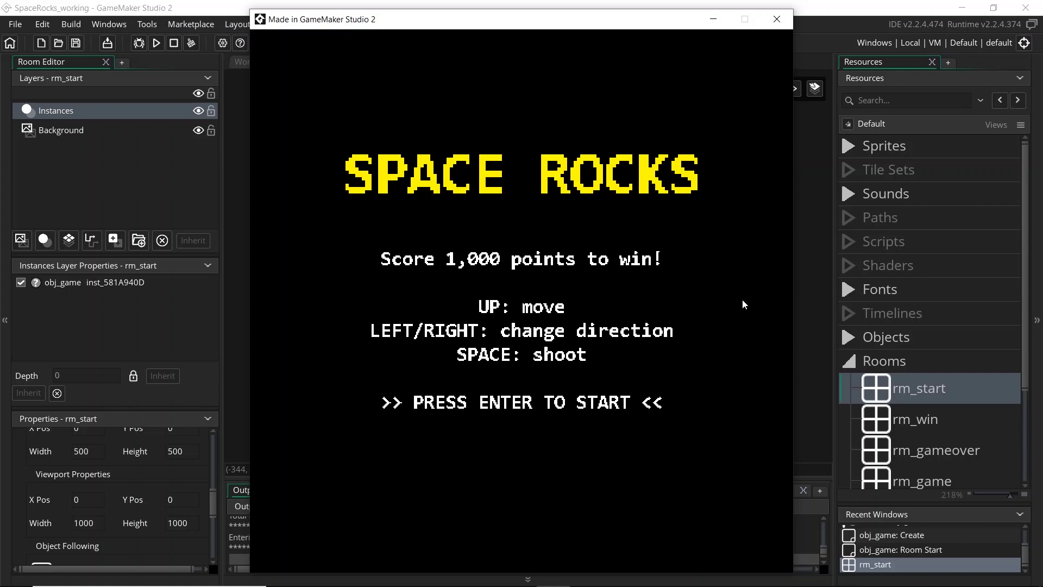
key(Return)
key(Left)
key(Up)
key(Right)
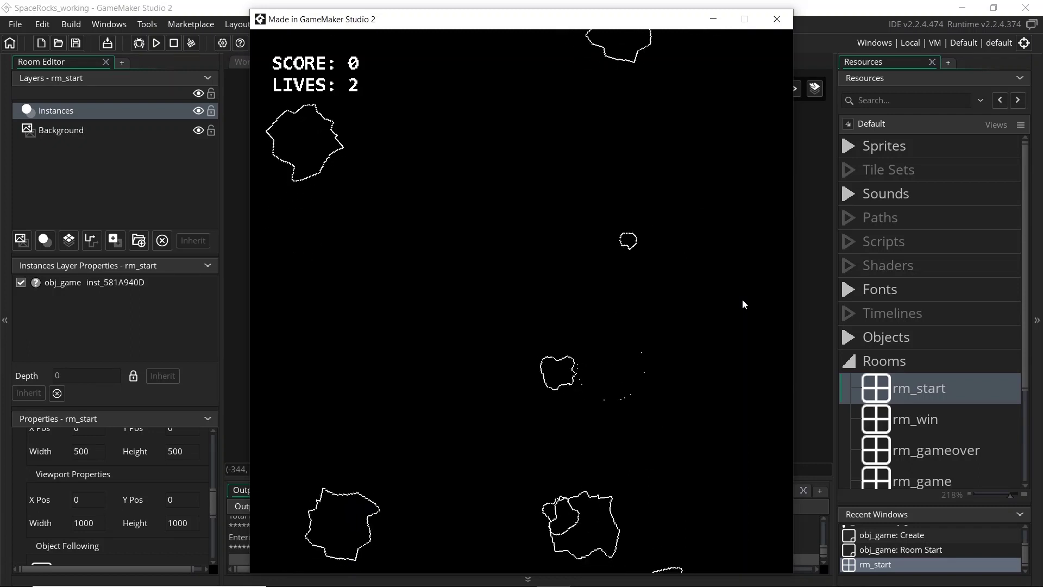
click(769, 21)
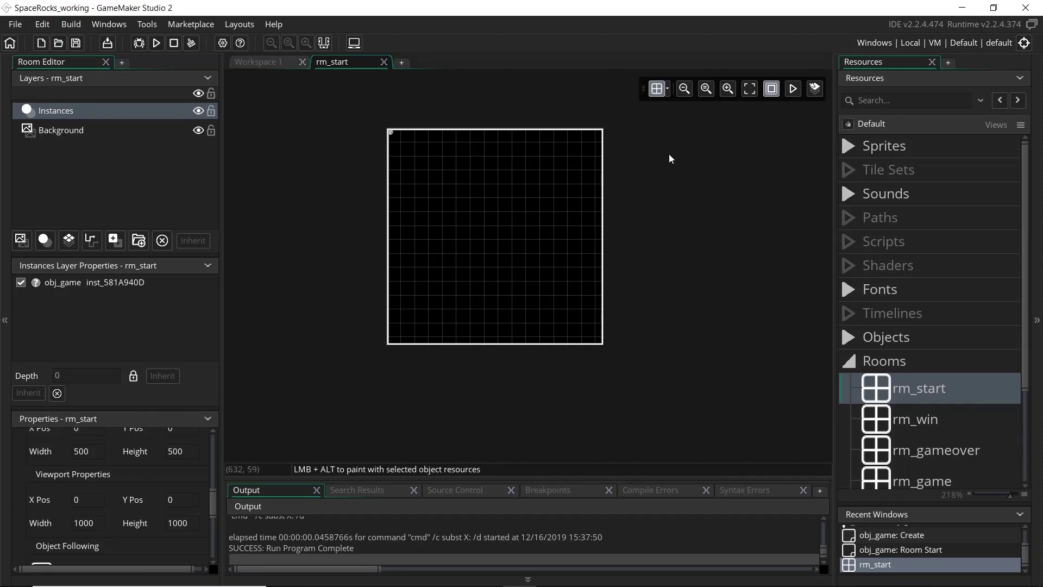
- Open the room rm_game, enable its viewports and make Viewport 0 visible
double_click(932, 480)
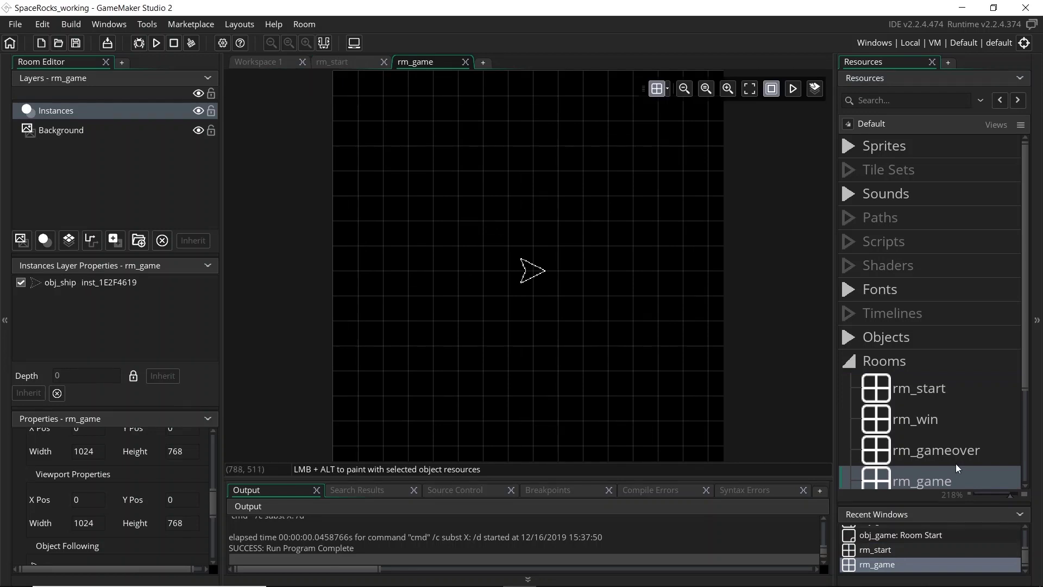
scroll(44, 459, up, 3)
click(27, 455)
click(77, 495)
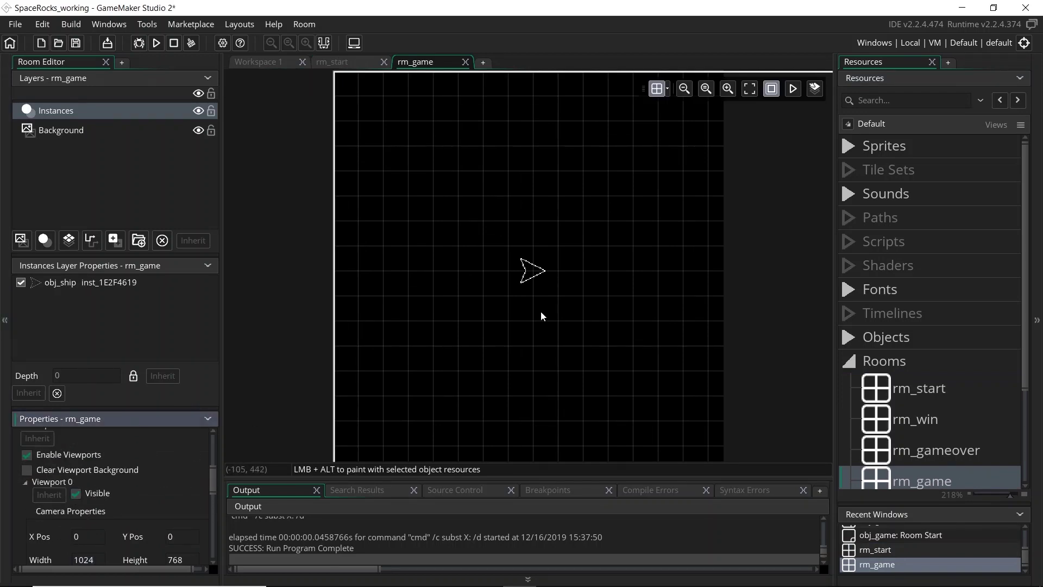
- Set the Viewport 0 camera in rm_game to width 200 and height 200, and collapse the Viewport 0 settings
scroll(111, 492, down, 3)
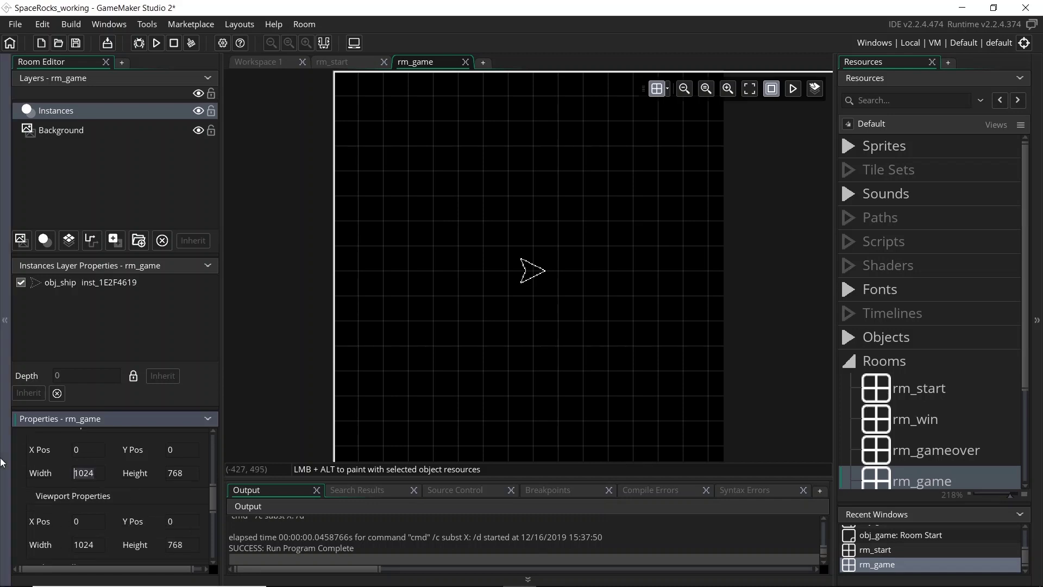
text(200)
key(Tab)
text(200)
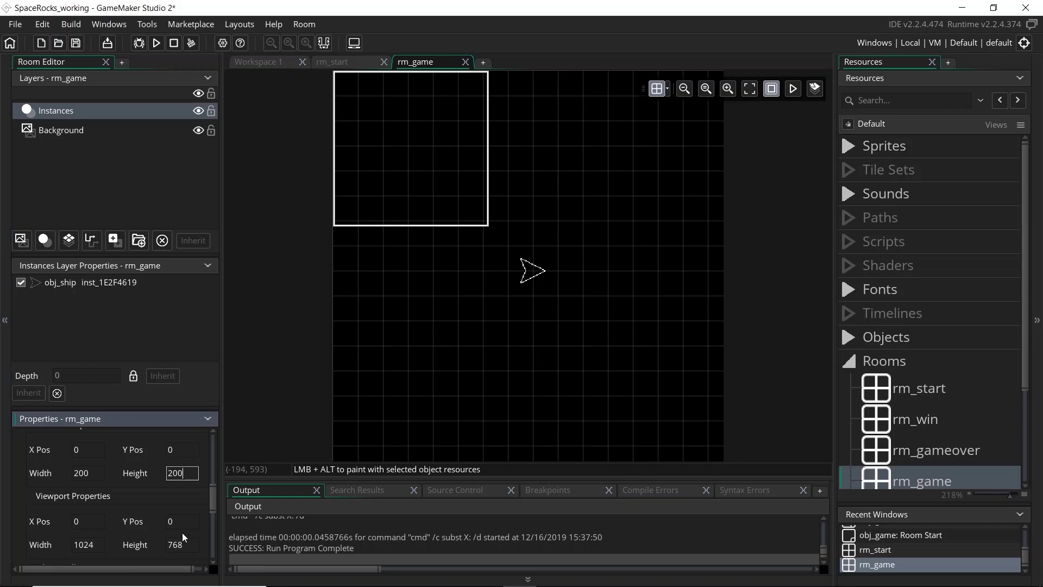
scroll(163, 505, down, 1)
scroll(83, 507, up, 3)
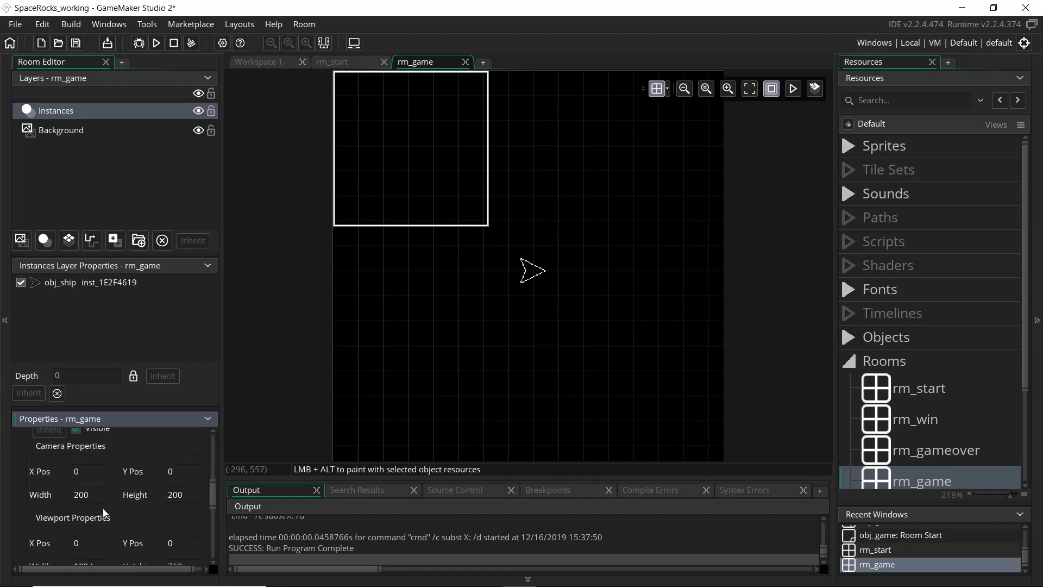
click(25, 439)
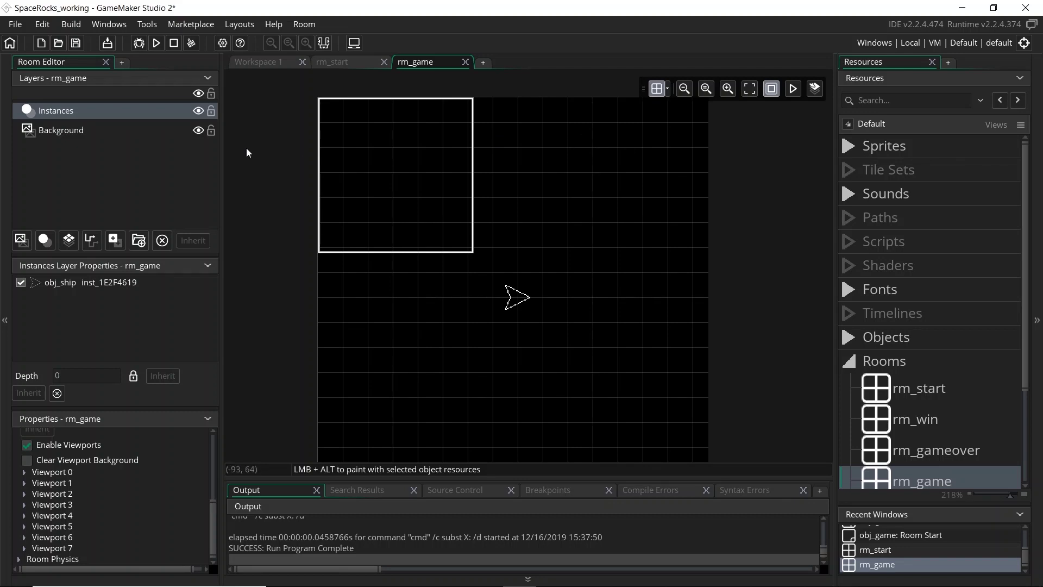
- Create a new sprite resource named spr_background
click(846, 148)
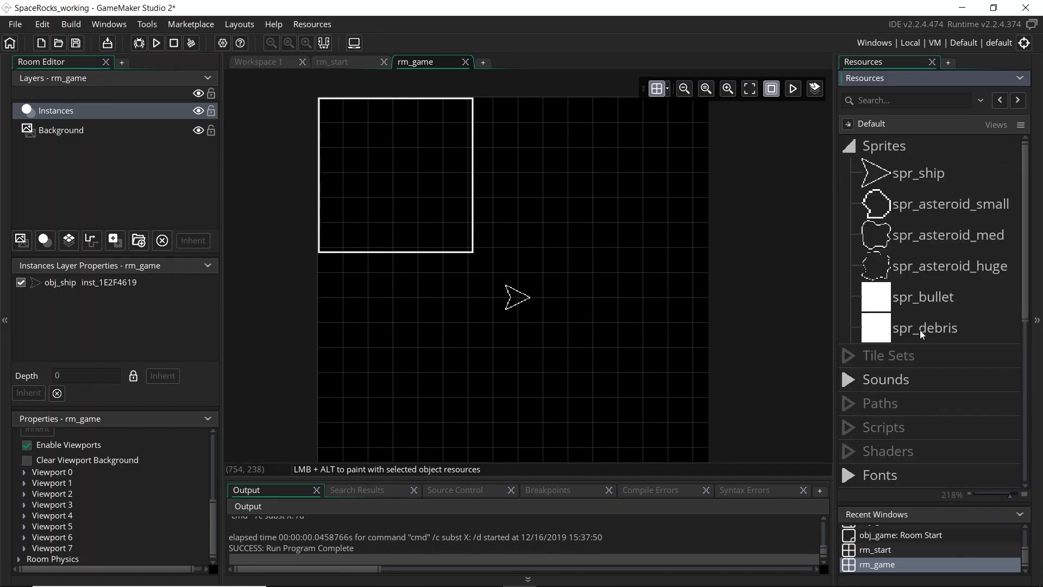
right_click(893, 148)
click(841, 154)
text(sp)
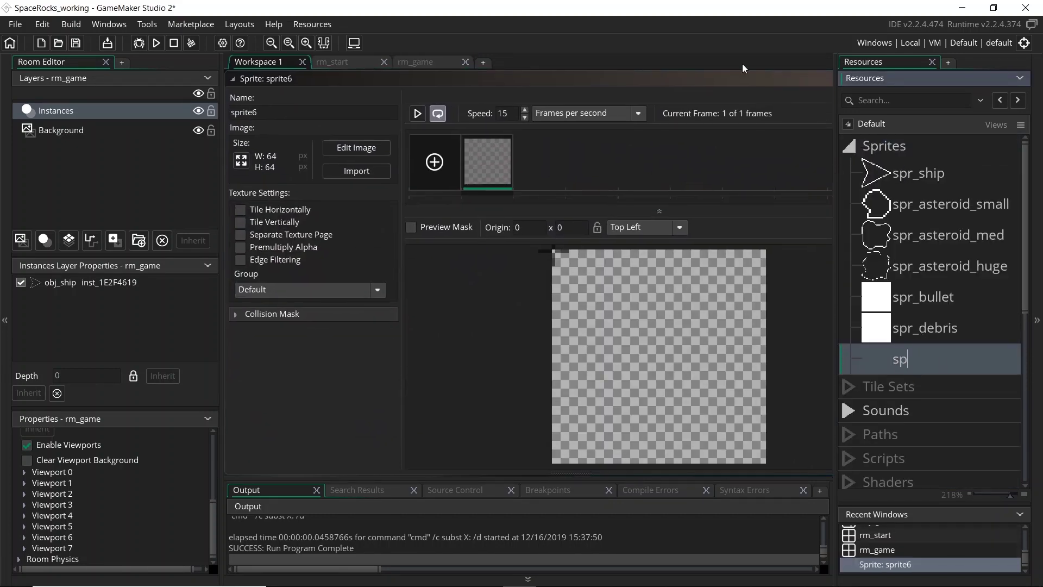
text(r_background)
- Import the spr_background image from the Dev folder into the new sprite and accept that the import cannot be undone
click(356, 171)
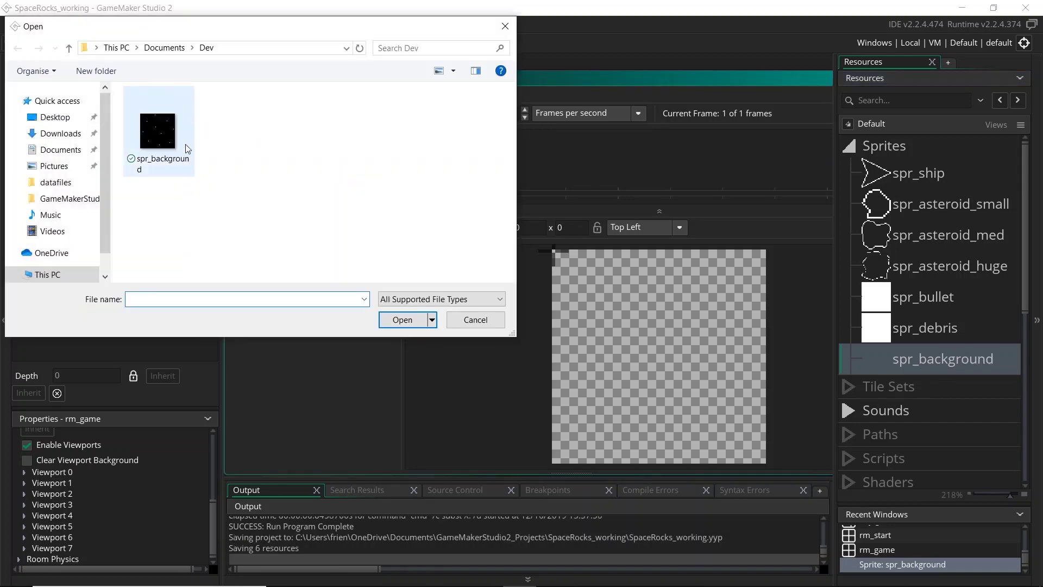
click(163, 135)
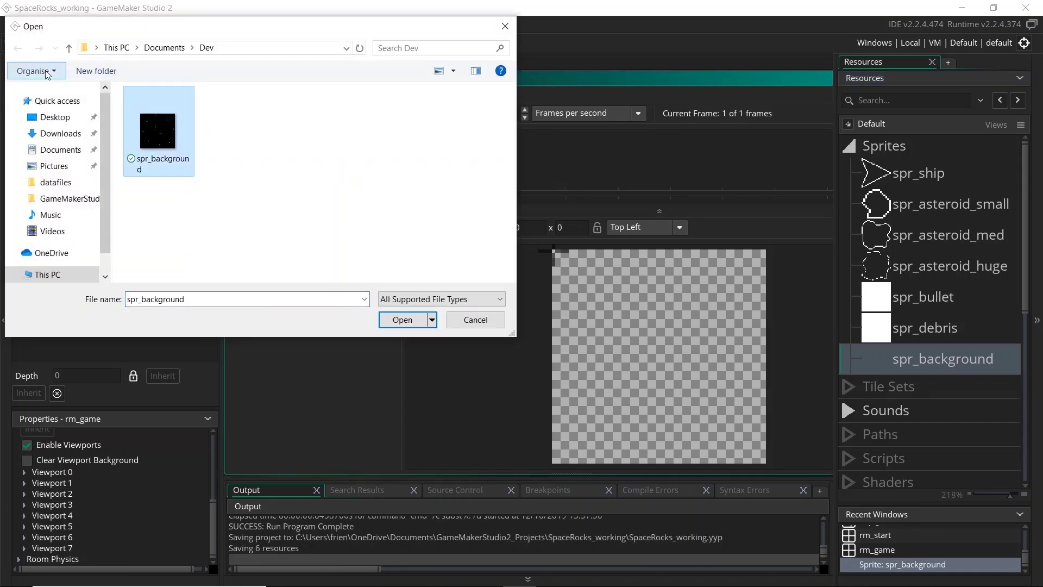
double_click(160, 147)
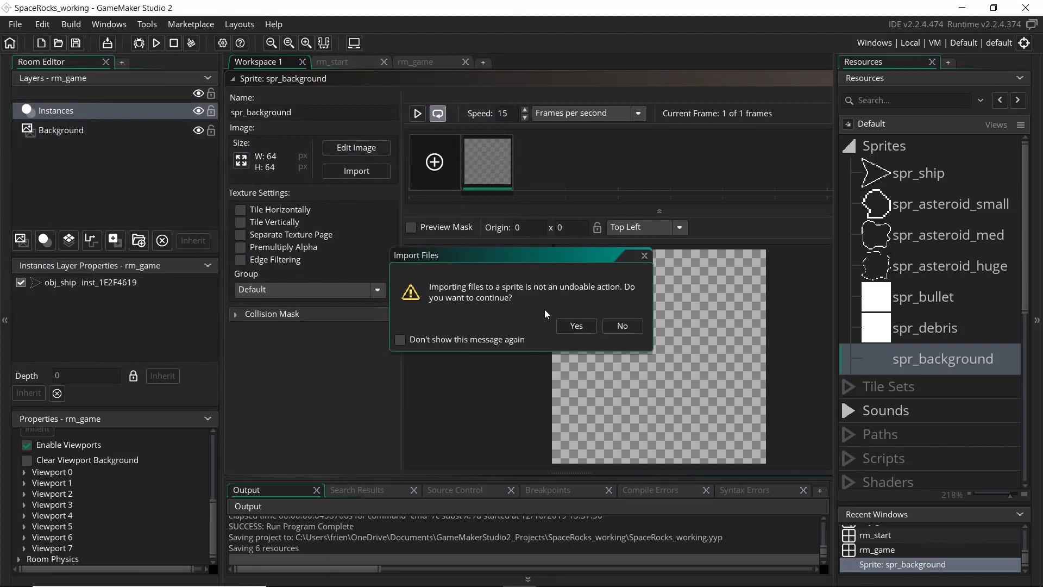
click(568, 325)
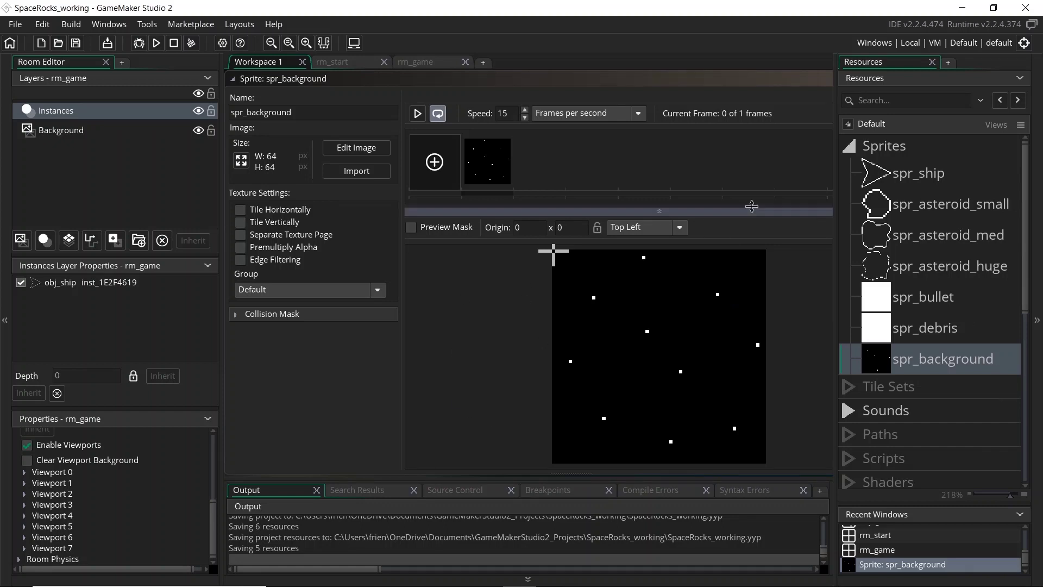
- Assign the spr_background sprite to the Background layer of rm_game
click(410, 64)
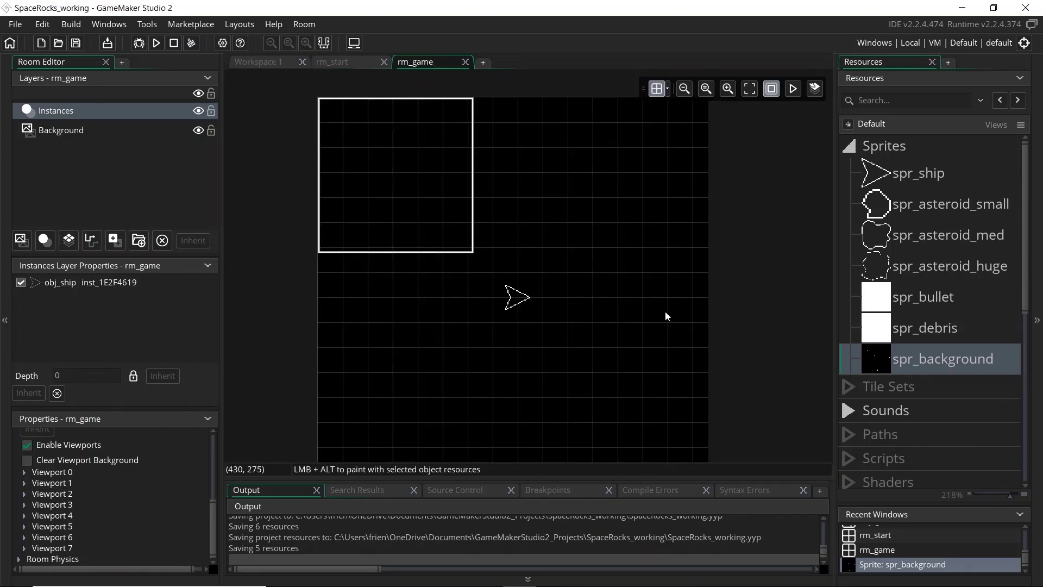
click(66, 133)
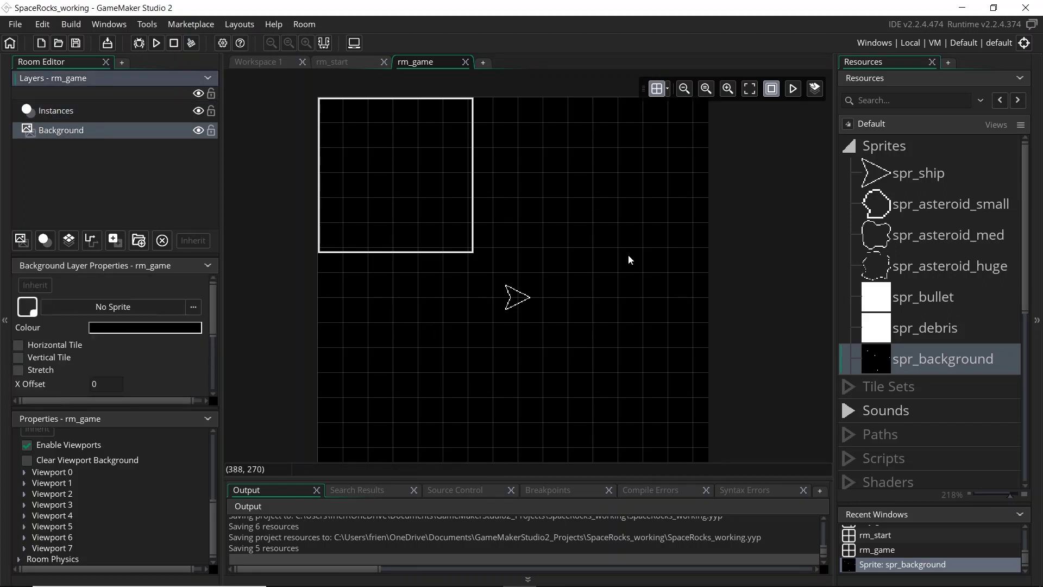
click(161, 308)
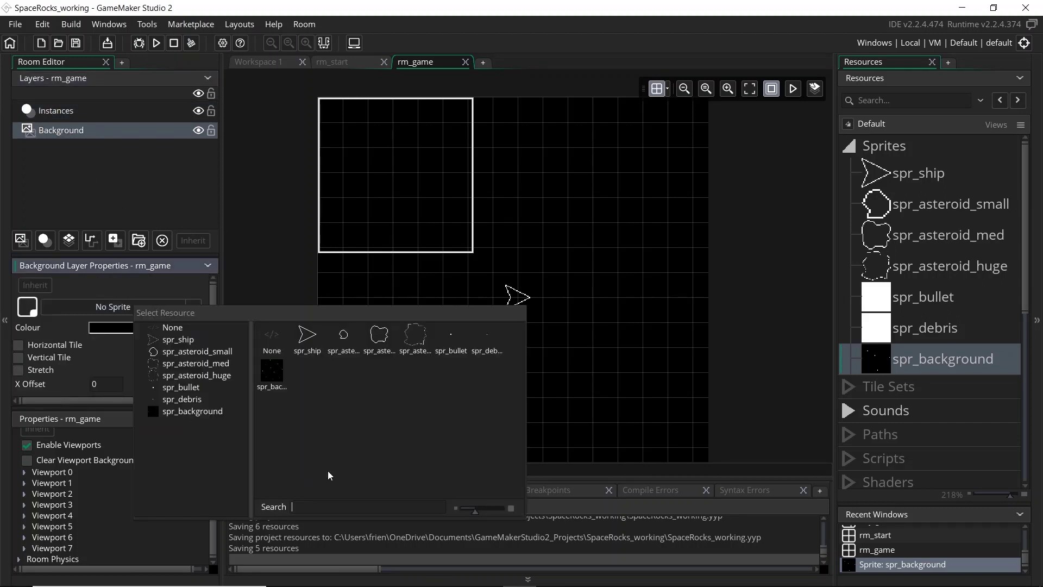
click(273, 384)
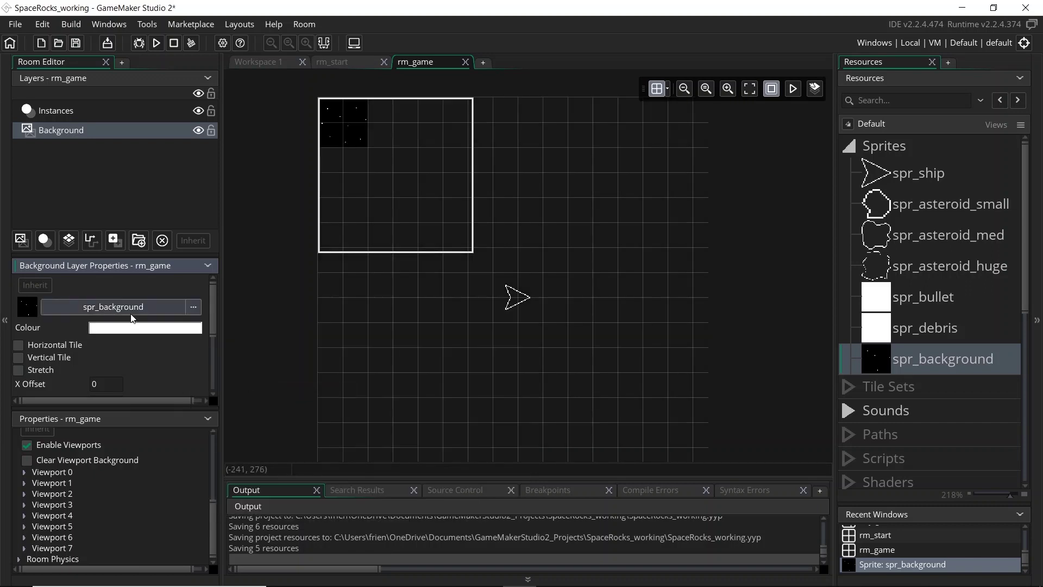
scroll(263, 254, up, 1)
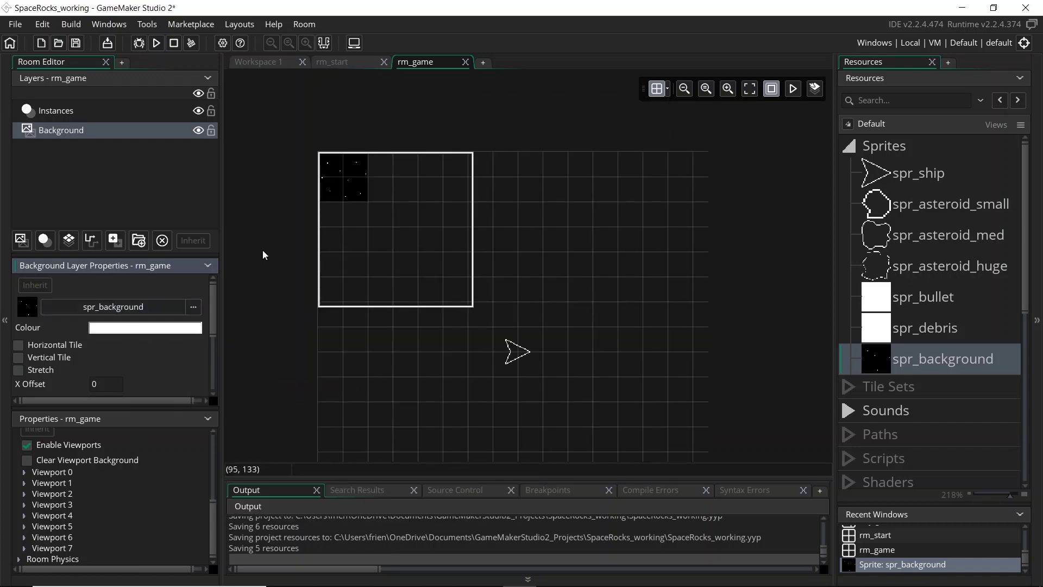
- Tile the background sprite horizontally and vertically across rm_game
click(44, 347)
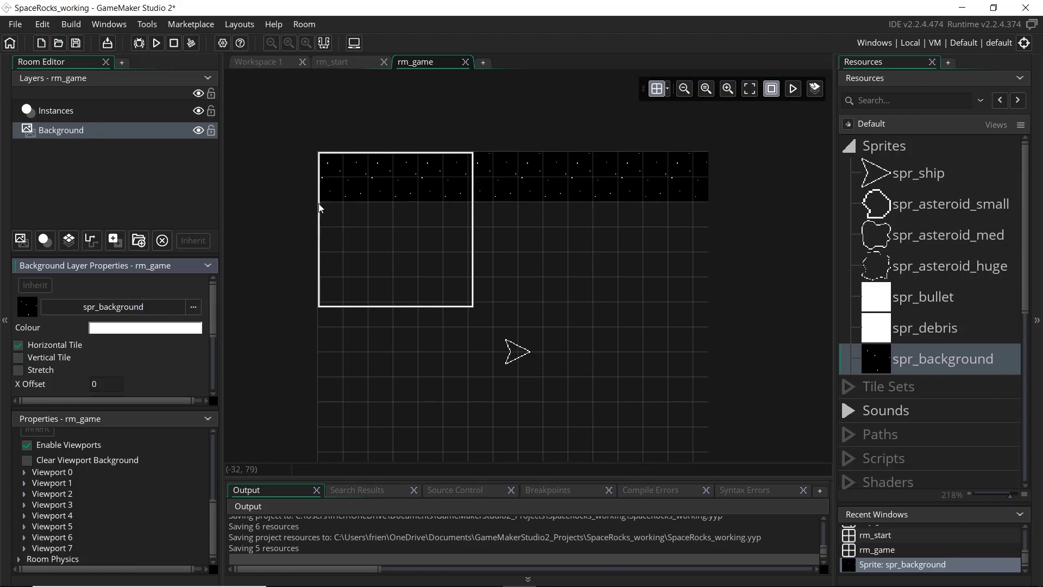
click(18, 357)
scroll(551, 199, down, 5)
scroll(550, 199, up, 2)
scroll(104, 356, down, 2)
scroll(104, 356, up, 2)
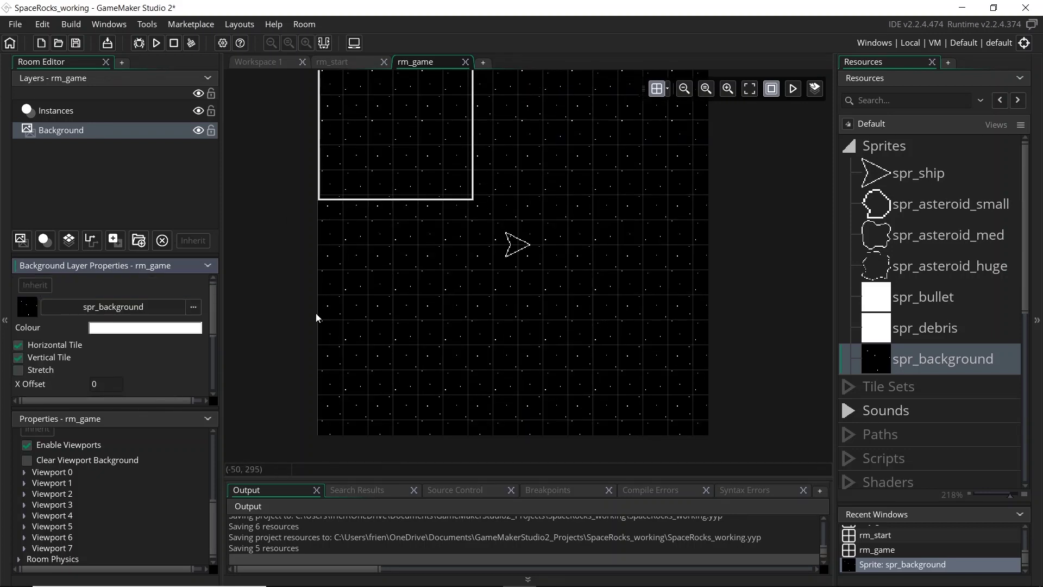
- Run the game, start a round to check the tiled star background, and close the game
key(F5)
scroll(366, 313, up, 2)
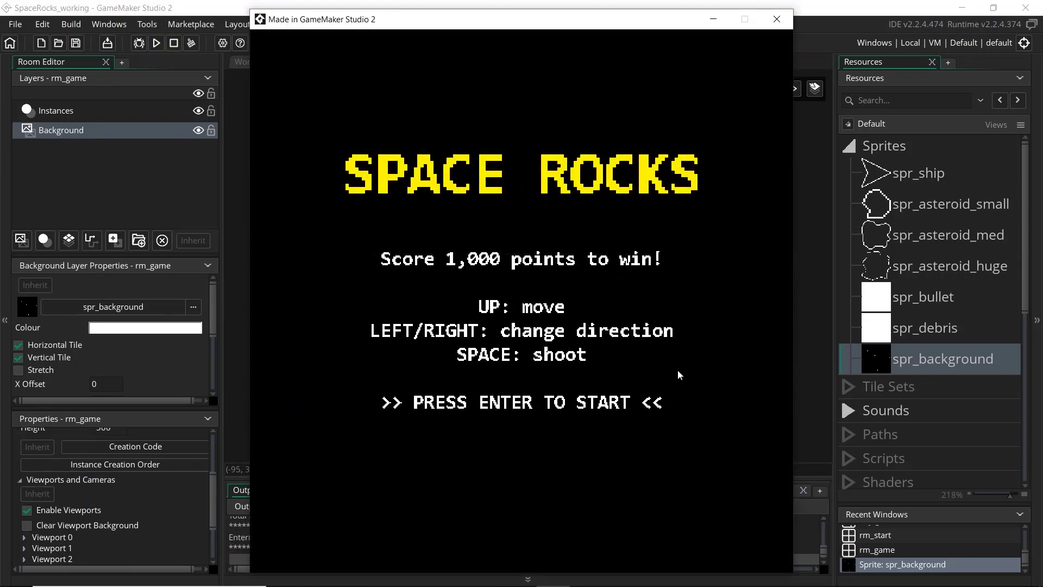
key(Return)
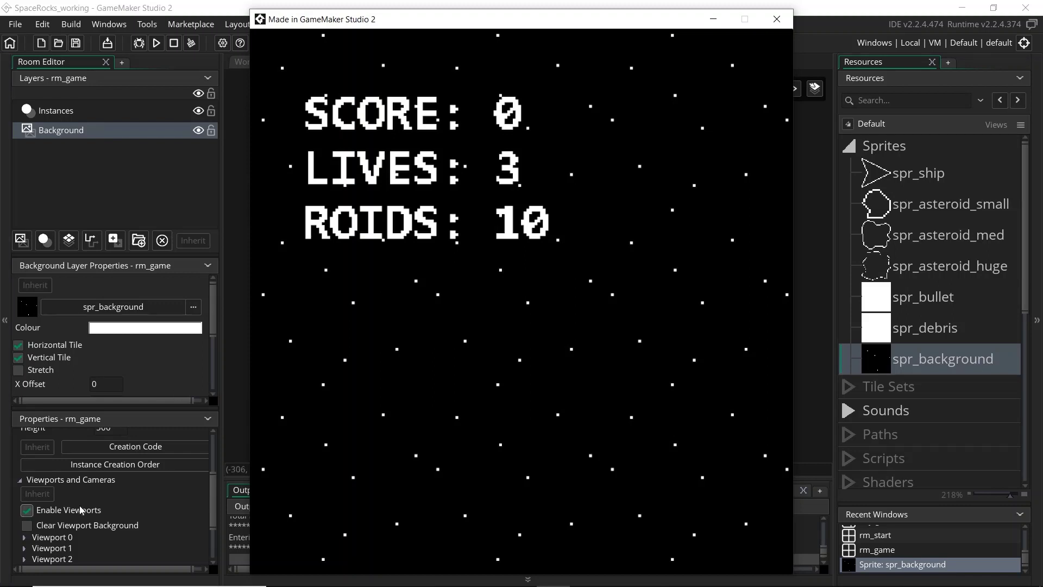
key(Escape)
- Expand the Viewport 0 settings of rm_game and set its Object Following target to obj_ship
scroll(97, 492, down, 2)
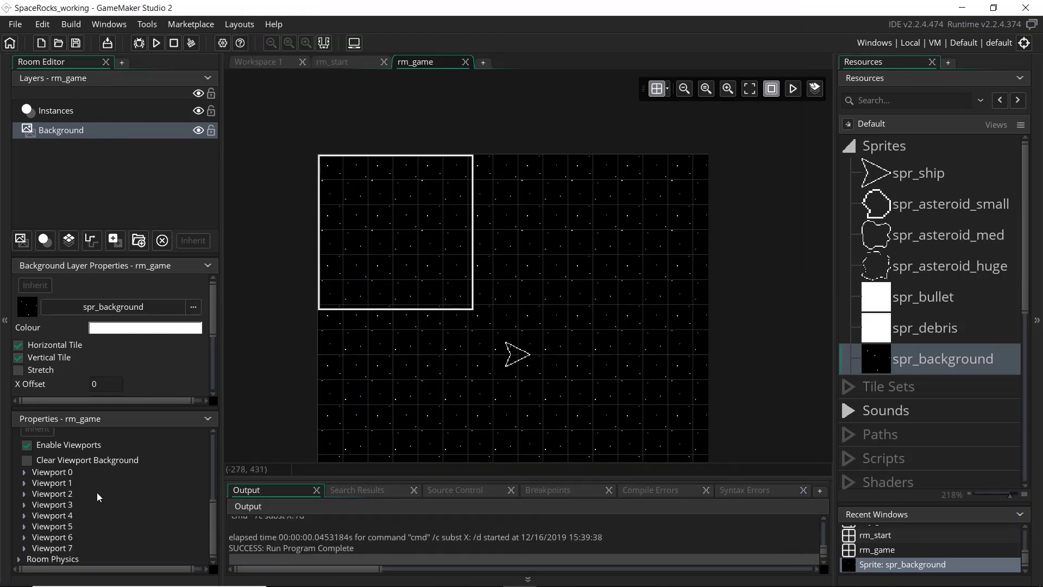
click(30, 474)
scroll(68, 471, down, 2)
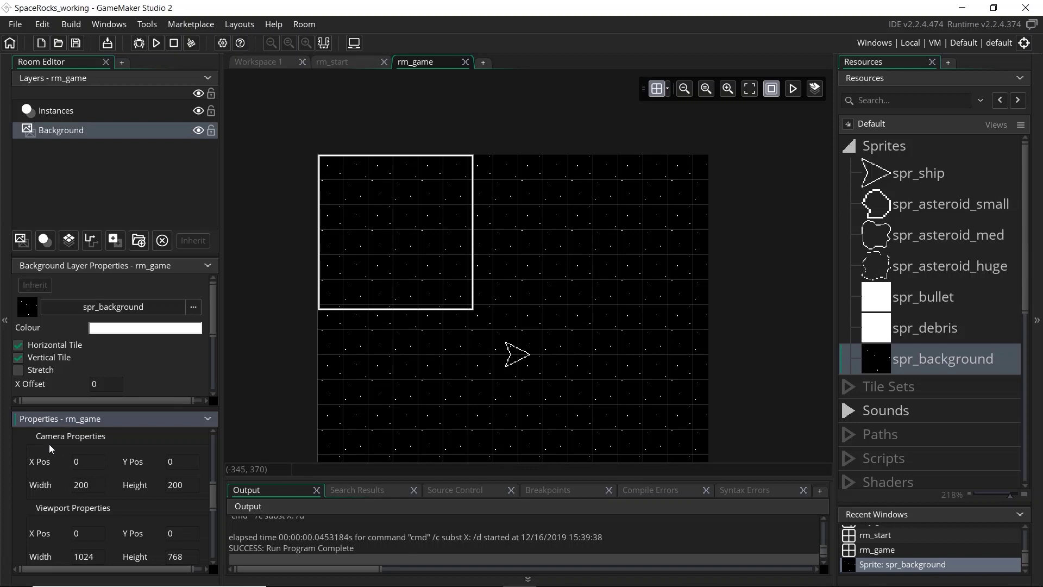
scroll(180, 496, up, 1)
scroll(190, 467, down, 3)
scroll(190, 474, down, 1)
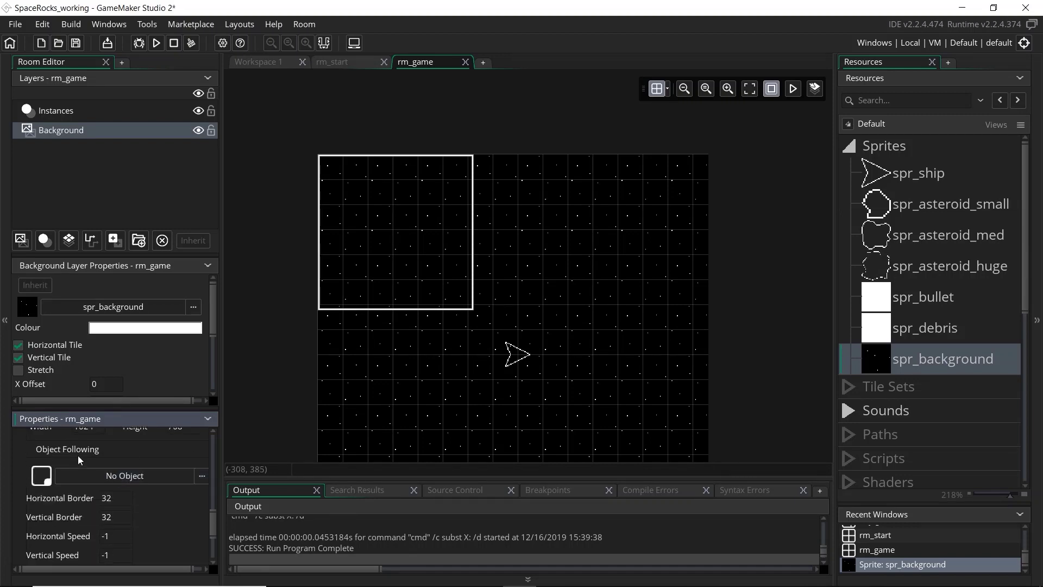
click(174, 476)
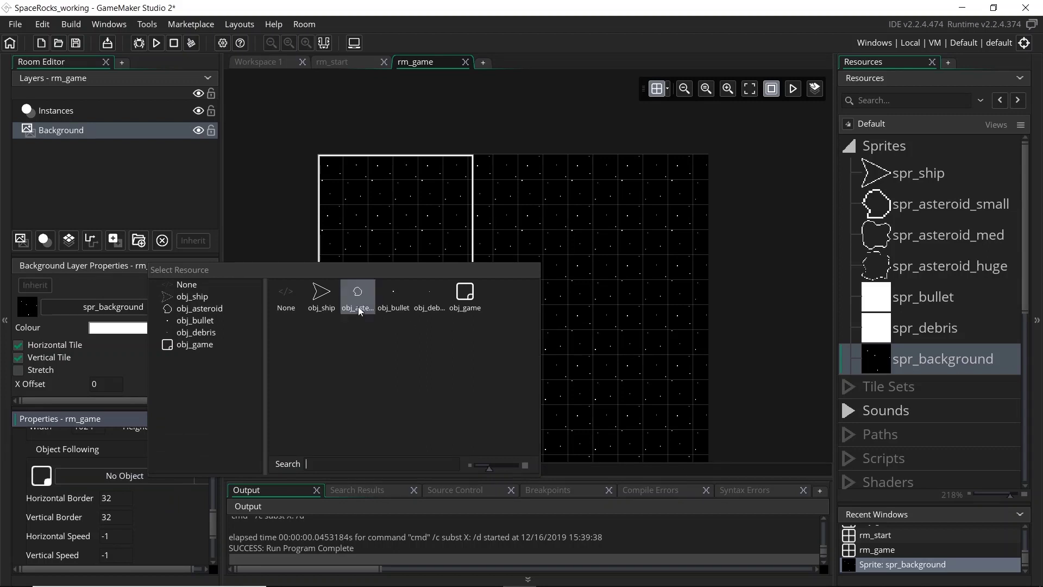
click(324, 304)
scroll(137, 508, down, 3)
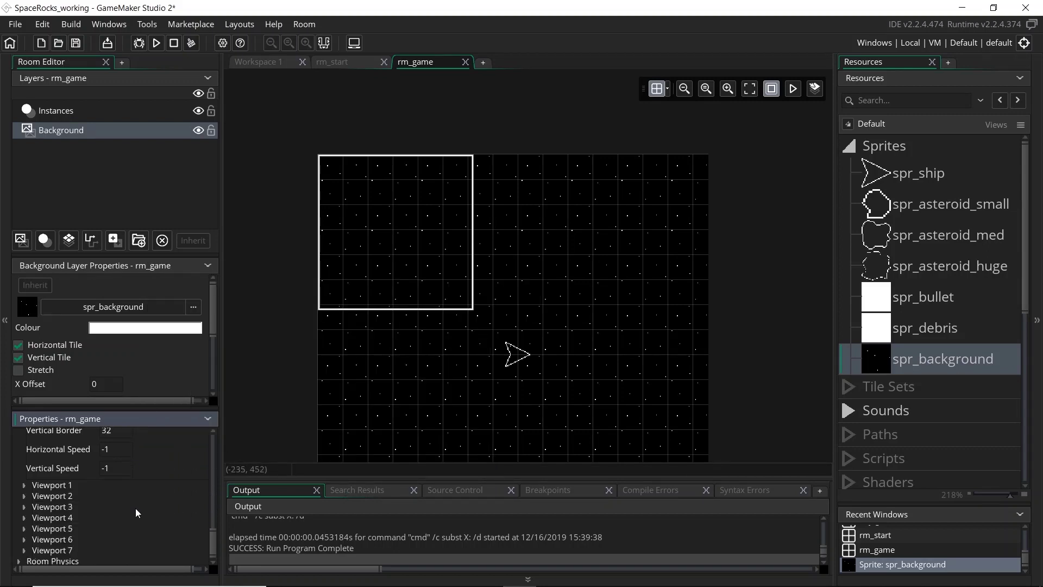
scroll(61, 485, up, 12)
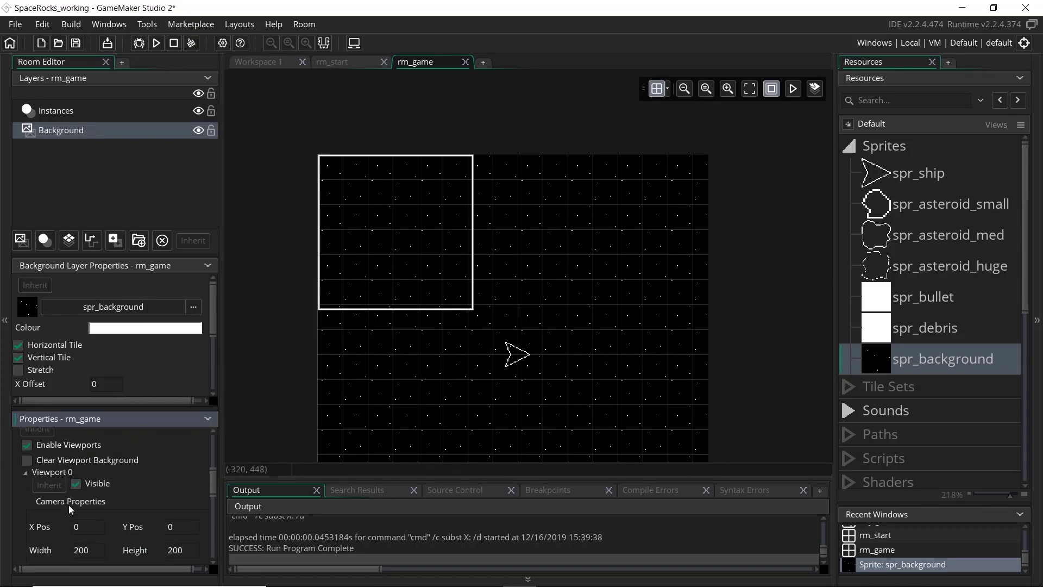
- Run the game, start a round, fly the ship around to test the camera following, and close the game
click(156, 43)
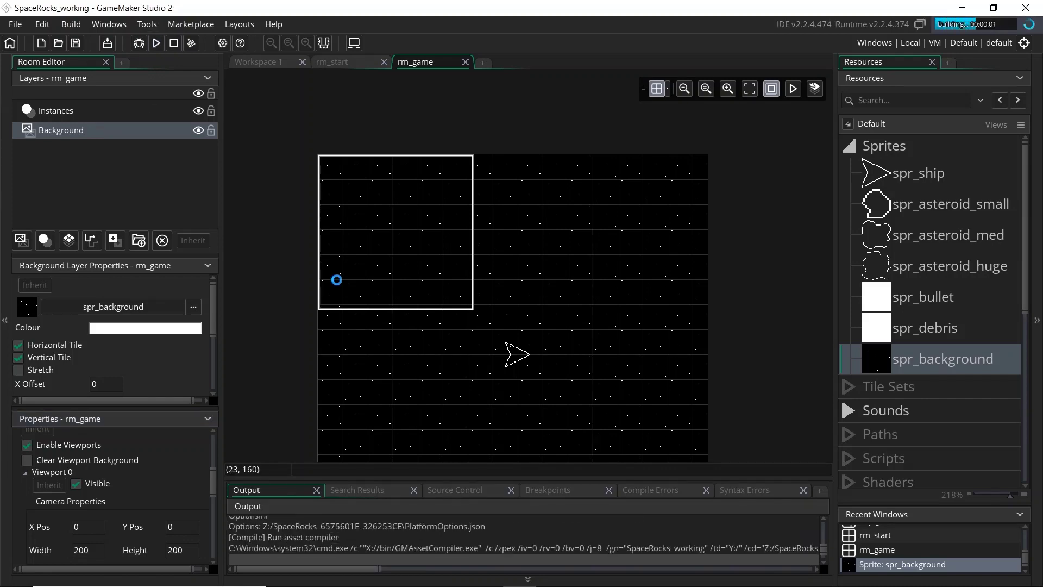
key(Return)
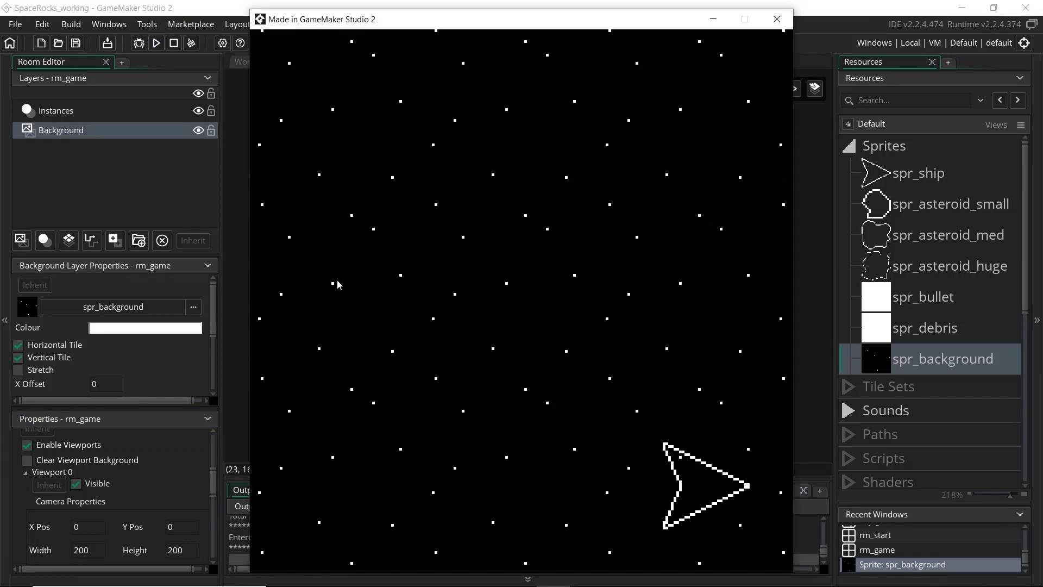
key(Right)
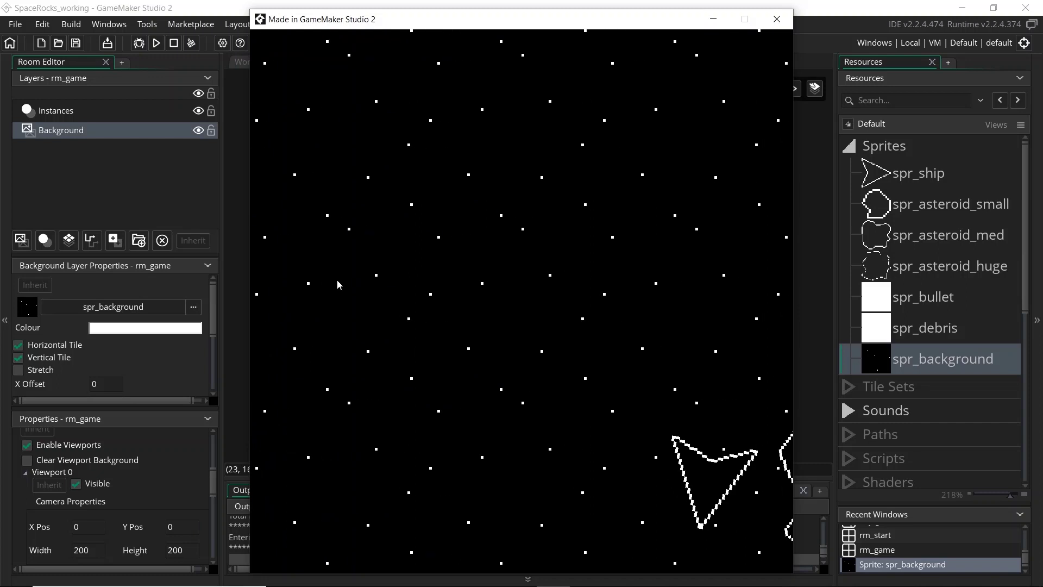
key(Left)
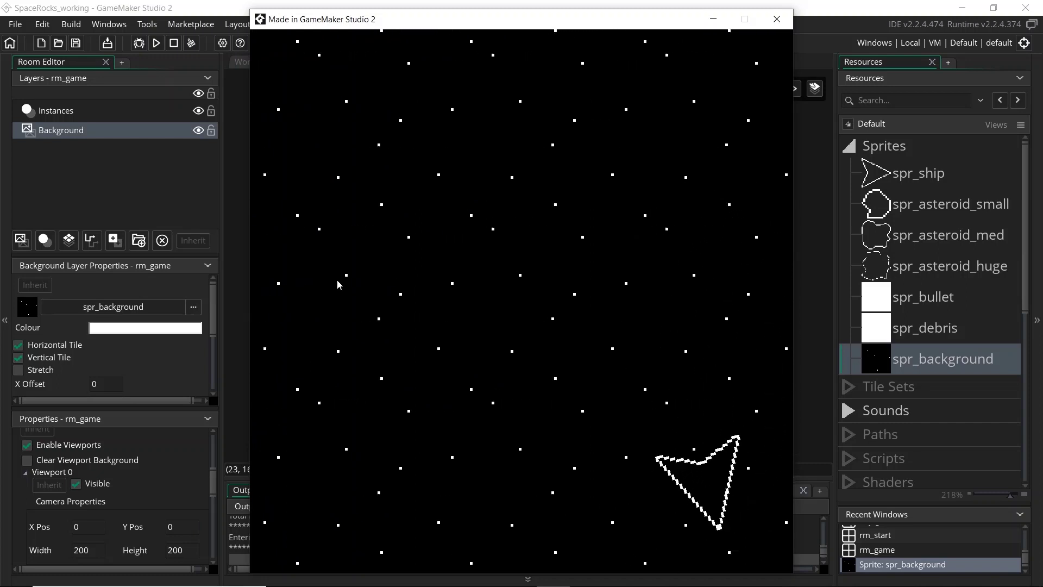
key(Left)
key(Up)
key(Right)
key(Left)
key(Up)
key(Right)
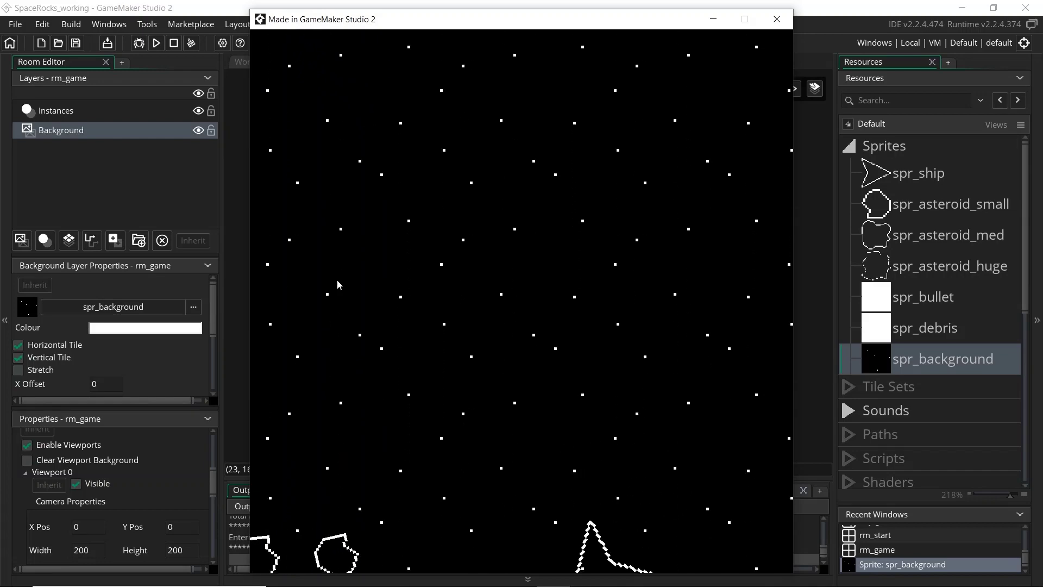
key(Right)
key(Up)
key(Left)
key(Right)
key(Left)
key(Left)
key(Up)
key(Right)
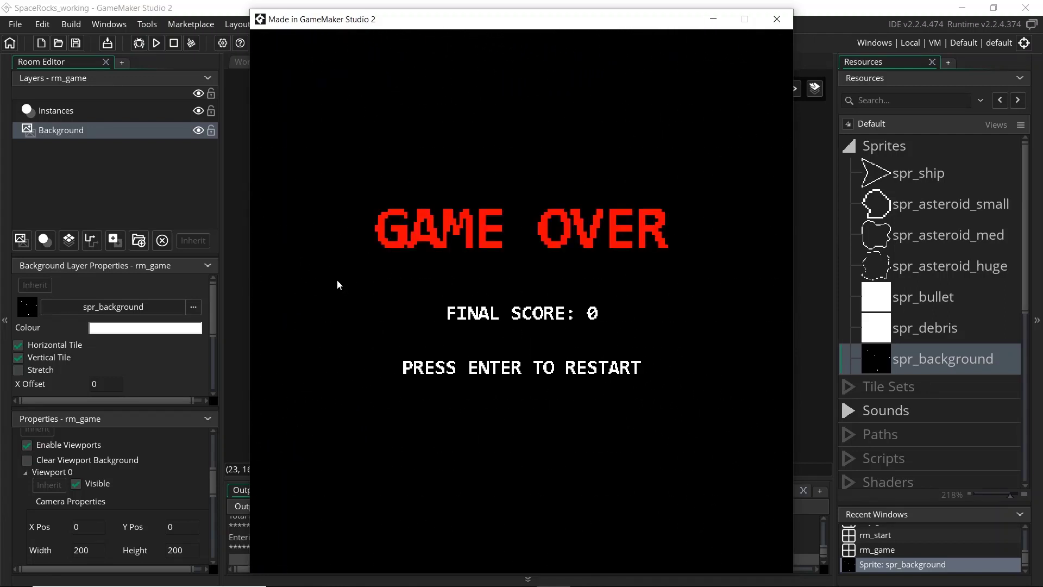
click(778, 19)
- Set the Object Following horizontal border and vertical border of Viewport 0 to 100 each
scroll(197, 468, down, 5)
scroll(195, 470, down, 3)
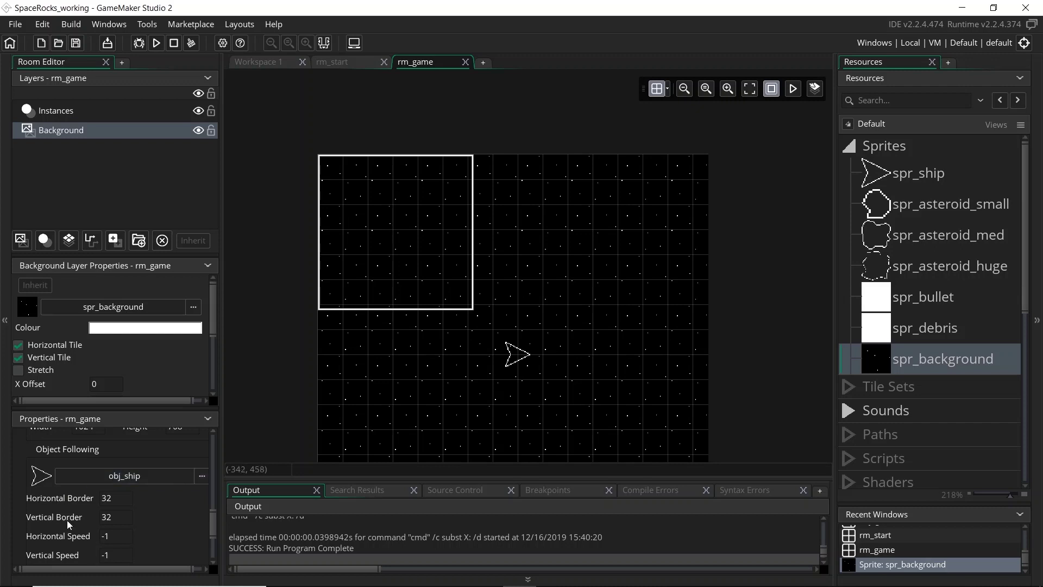
scroll(67, 516, up, 3)
scroll(96, 508, up, 1)
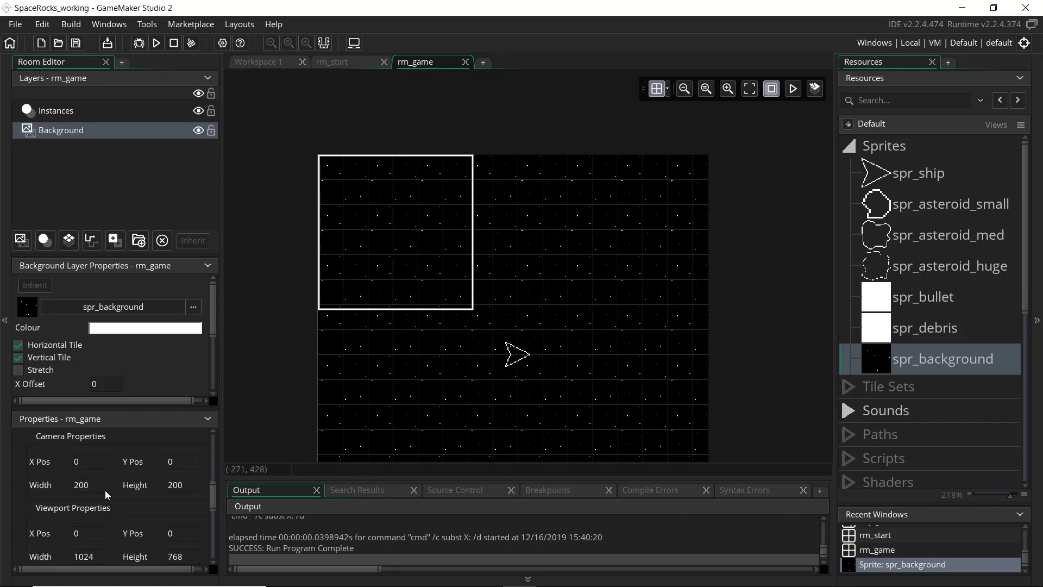
scroll(110, 517, down, 2)
scroll(106, 515, up, 1)
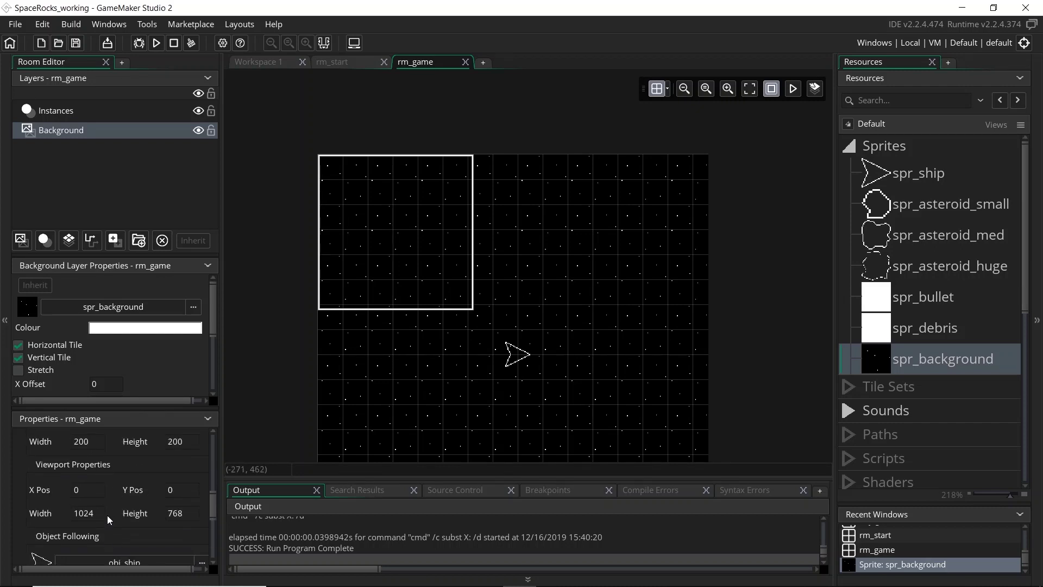
scroll(113, 494, down, 4)
drag(112, 476, 24, 403)
text(100)
key(Tab)
text(100)
- Run the game with the wider follow borders, start a round, steer the ship around and close the game
key(F5)
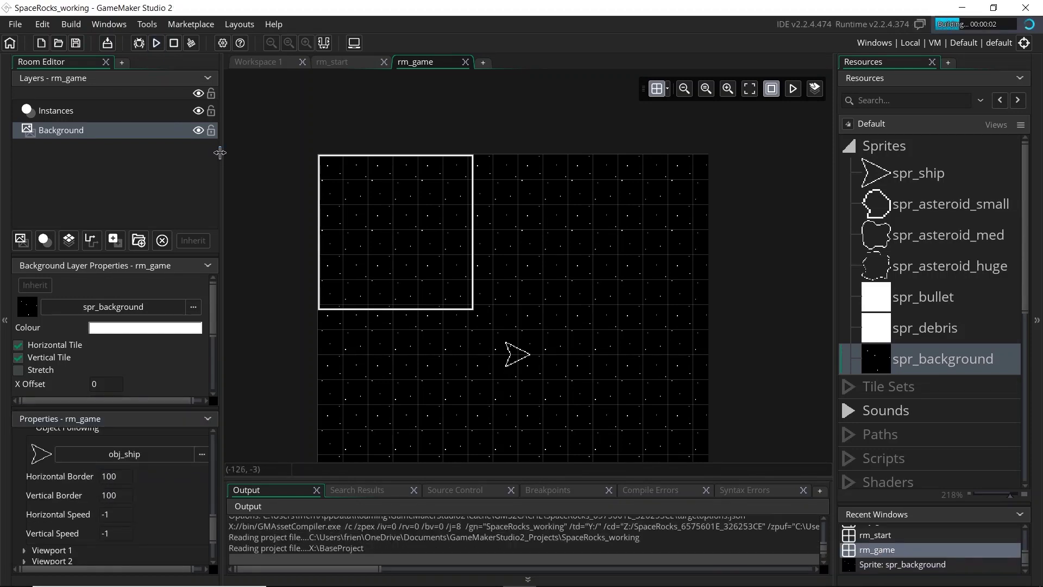
key(Return)
key(Left)
key(Up)
key(Right)
key(Right)
key(Left)
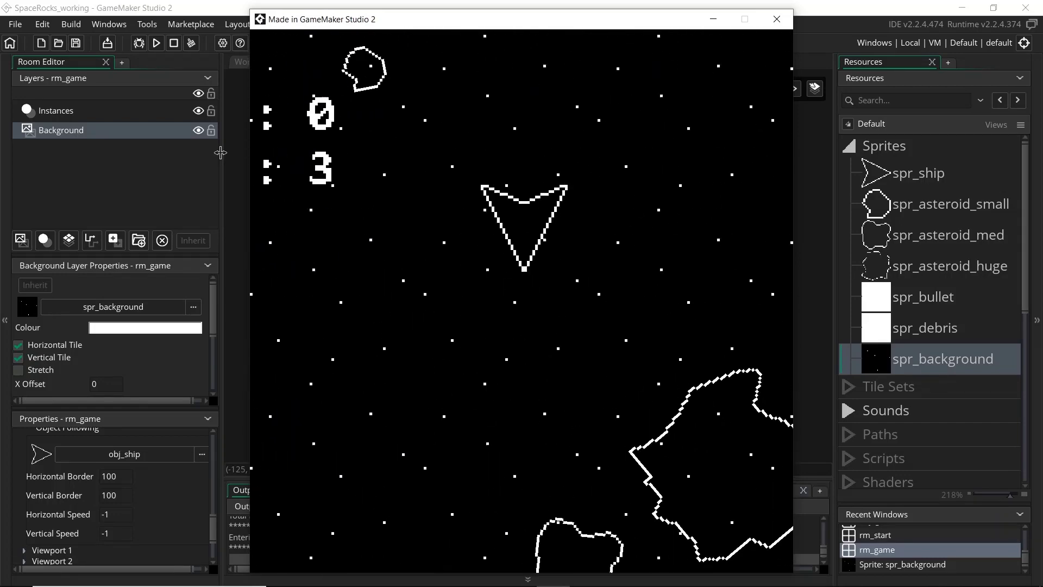
key(Right)
key(Left)
key(Left)
key(Left)
key(Up)
key(Right)
key(Left)
key(Right)
key(Right)
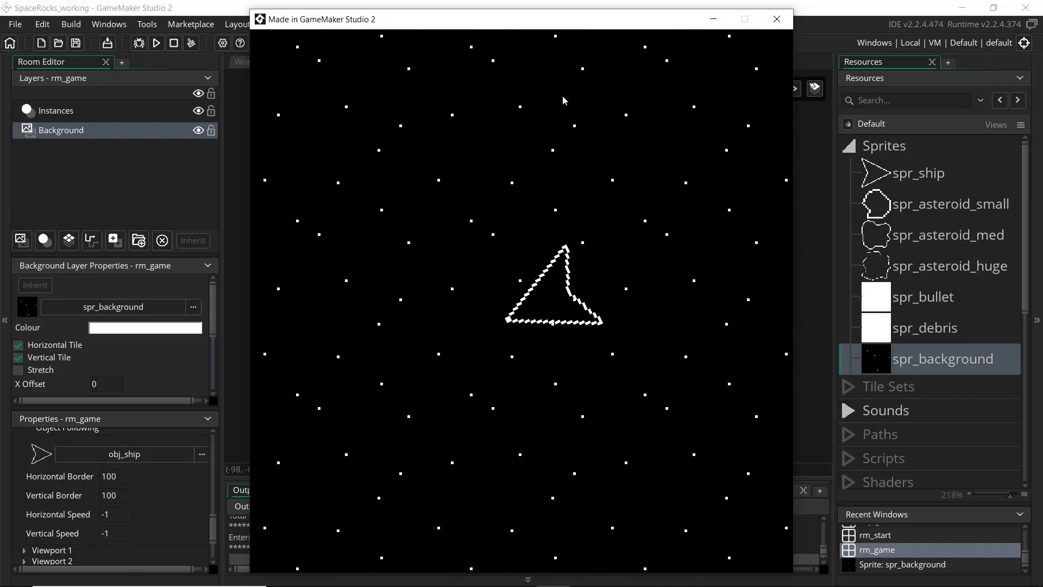
click(781, 24)
- Set the width and height of rm_game to 2000 each
scroll(125, 492, up, 5)
scroll(122, 493, up, 5)
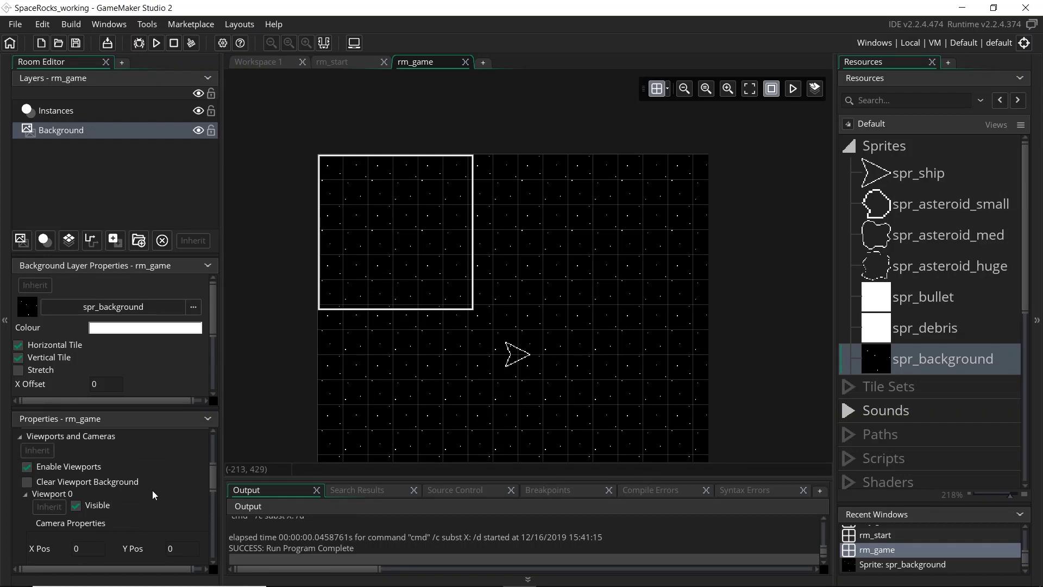
click(104, 452)
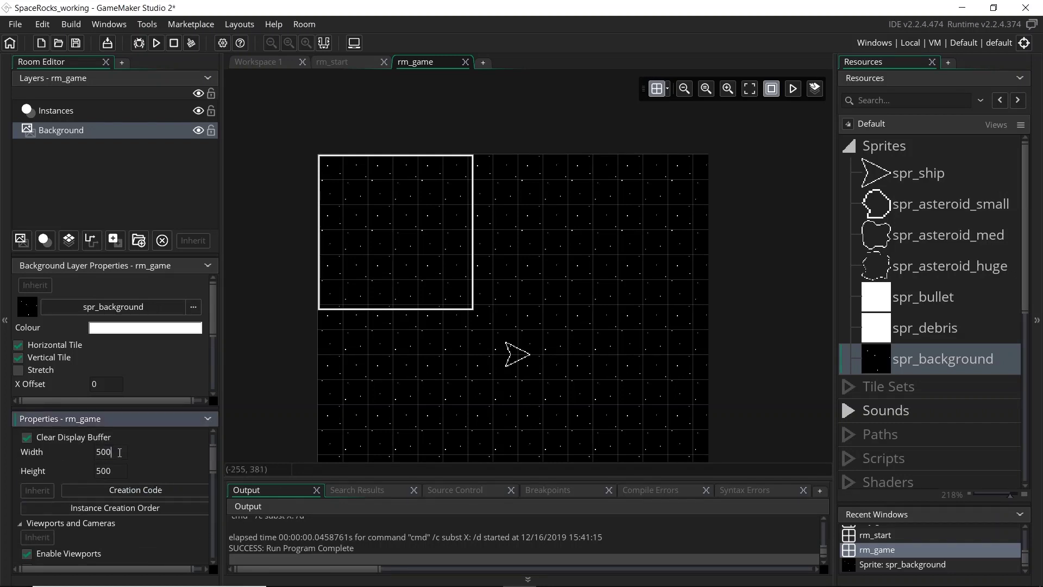
text(2000)
key(Tab)
text(200)
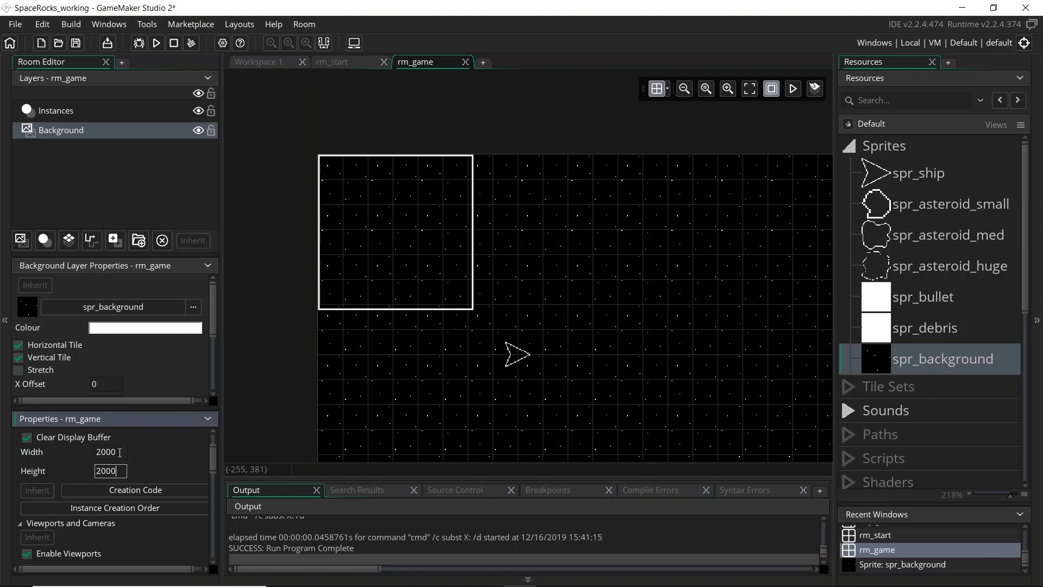
click(340, 384)
- Move the obj_ship instance on the Instances layer to about the centre of the enlarged room
middle_drag(556, 387, 498, 222)
ctrl+scroll(496, 221, down, 4)
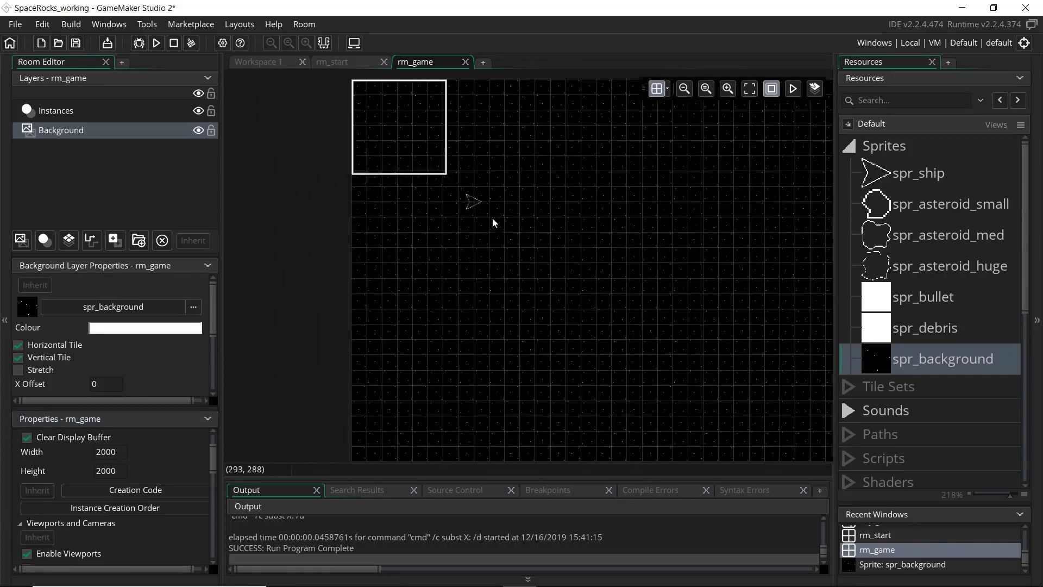
click(45, 113)
middle_drag(450, 278, 341, 252)
scroll(391, 245, down, 3)
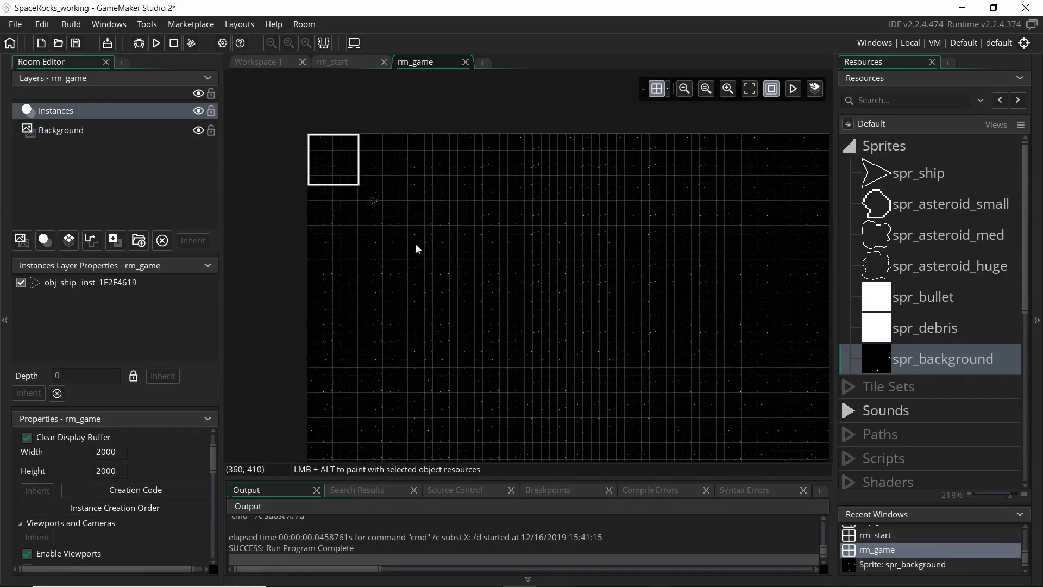
scroll(380, 219, up, 2)
drag(402, 216, 639, 363)
ctrl+scroll(646, 357, down, 5)
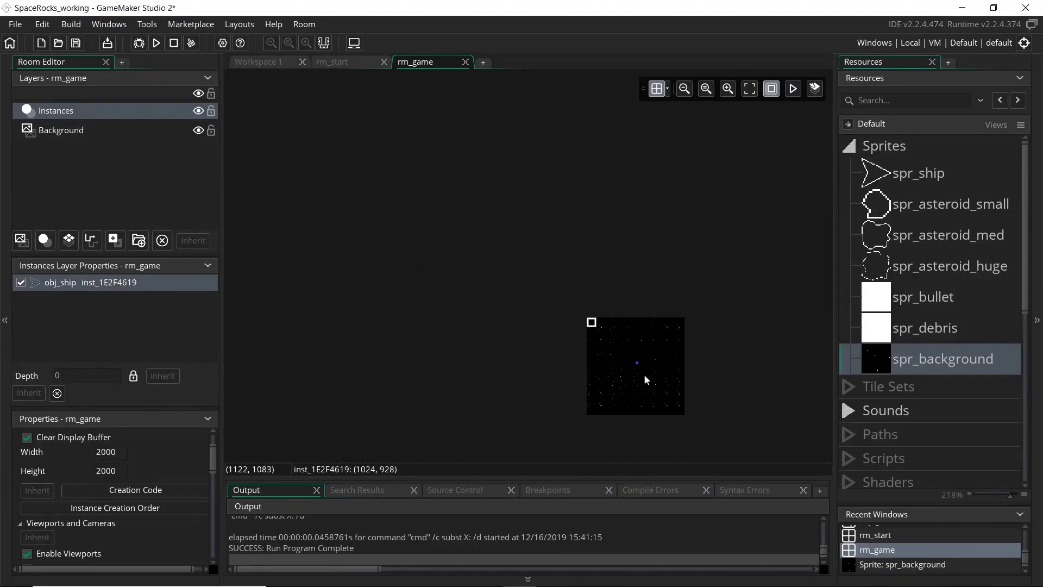
scroll(644, 373, up, 5)
click(622, 352)
- Run the game with the enlarged room, start a round, fly the ship around to test the camera, and close the game
scroll(188, 465, down, 3)
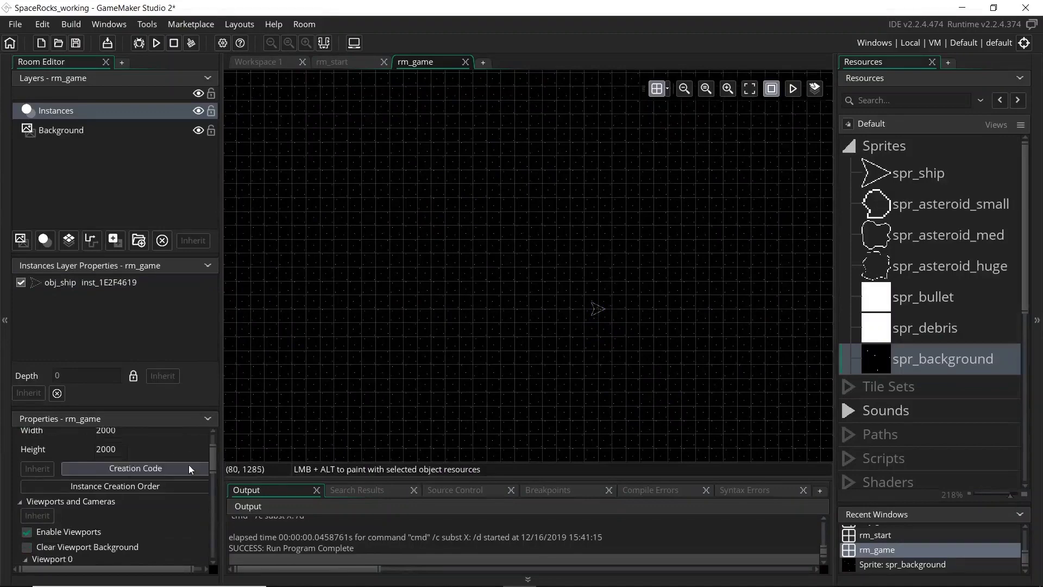
click(156, 43)
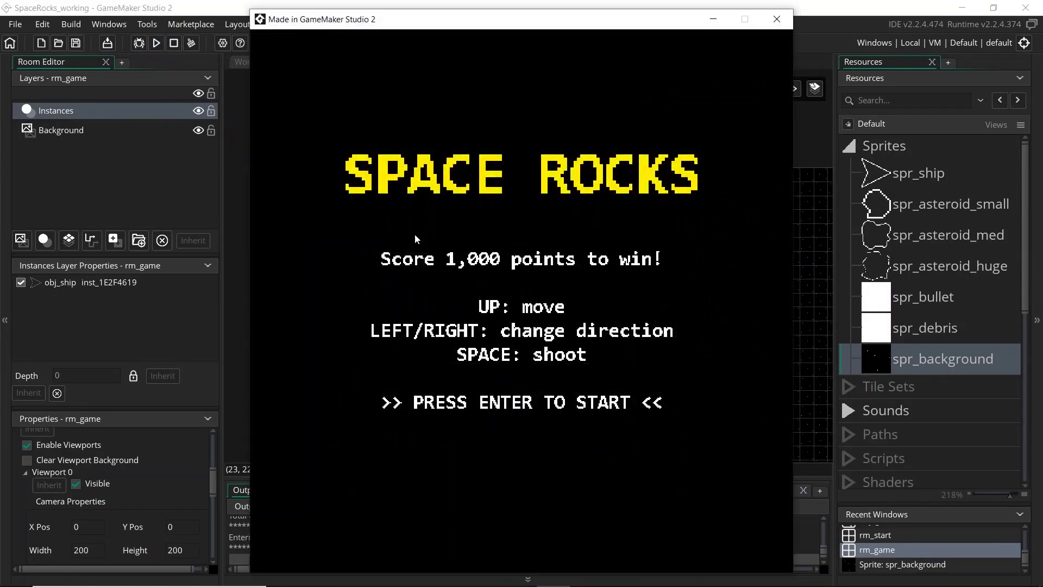
key(Return)
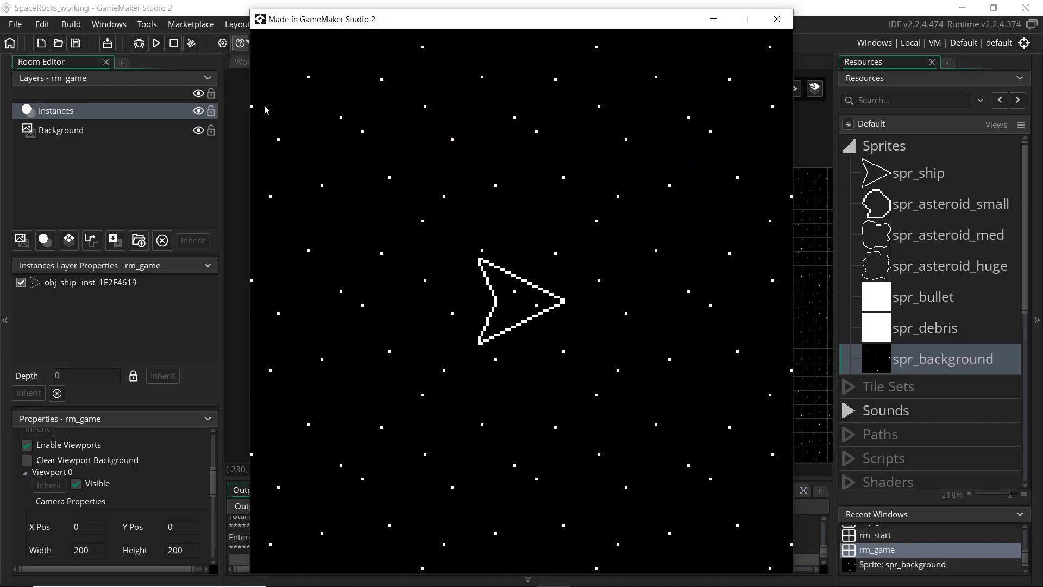
key(Right)
key(Up)
key(Left)
key(Left)
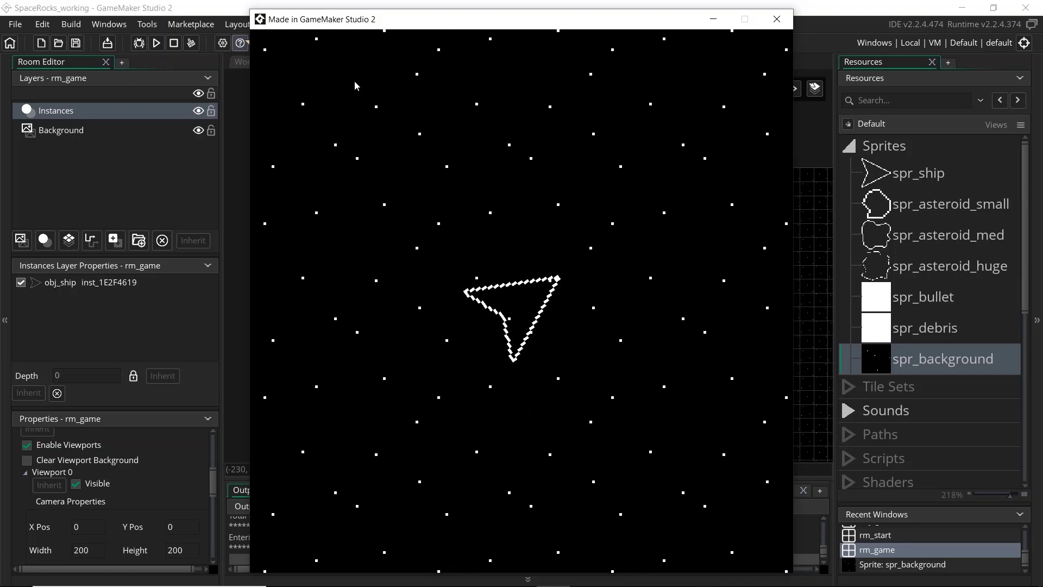
key(Right)
key(Left)
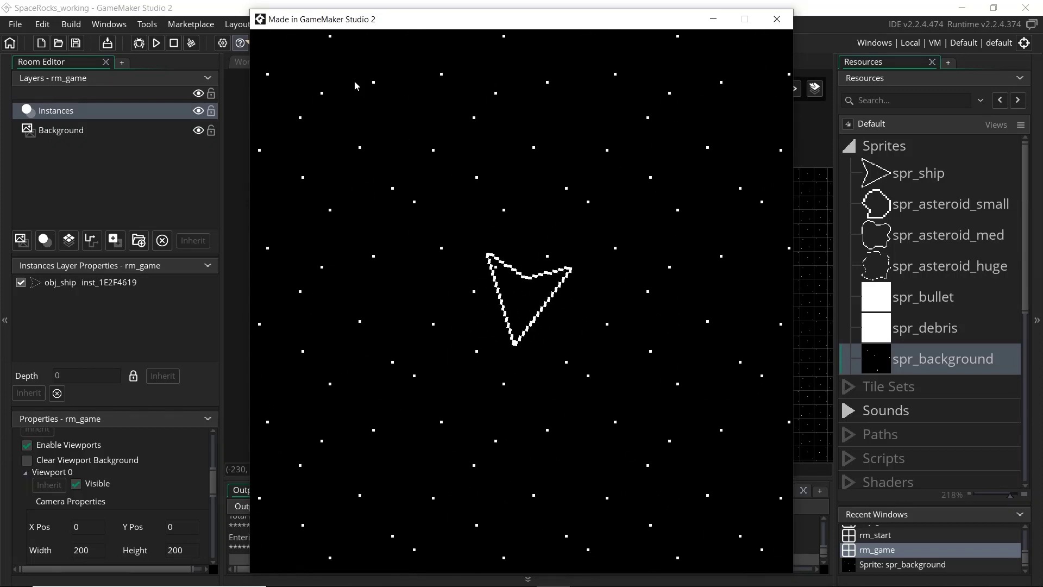
key(Left)
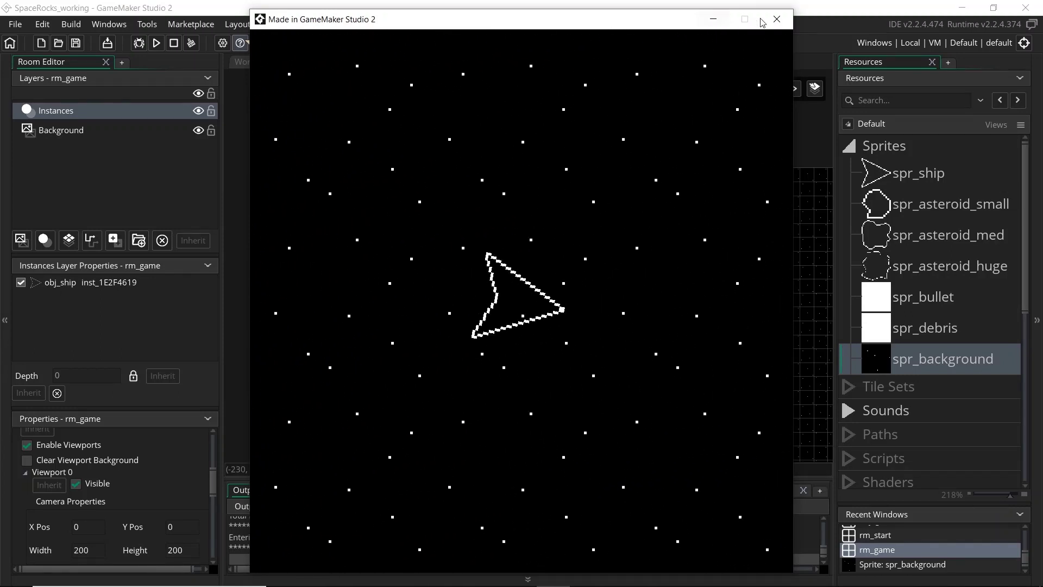
click(777, 19)
- Set the camera width and height of Viewport 0 in rm_game to 500 each
scroll(110, 482, down, 2)
scroll(127, 469, down, 1)
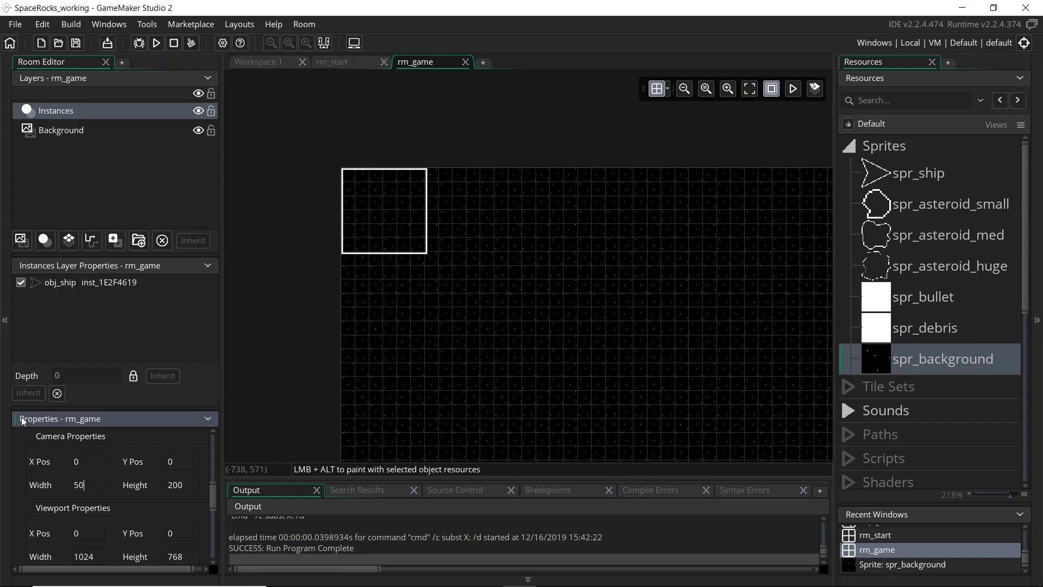
key(Tab)
text(500)
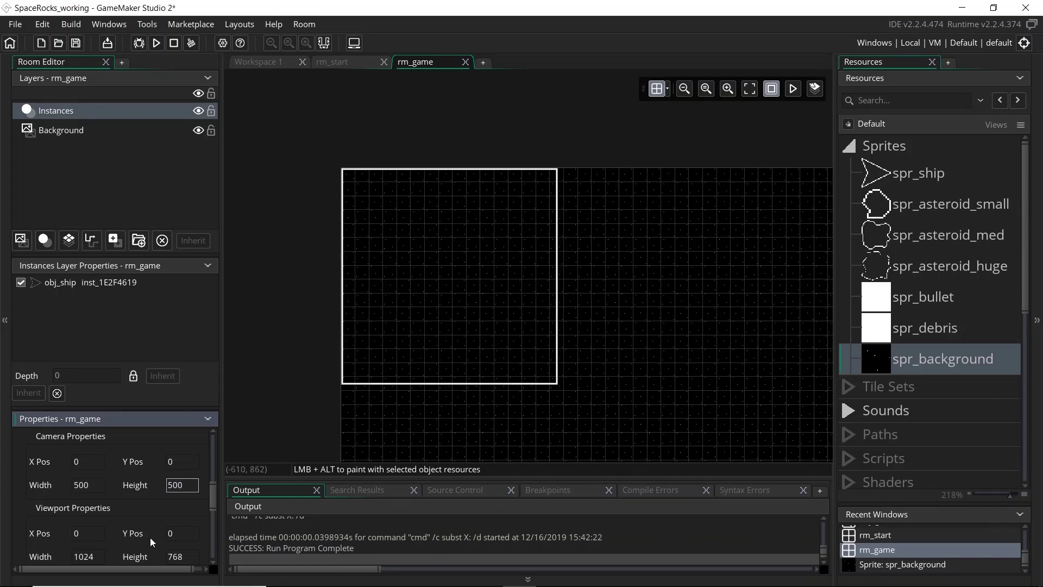
- Set the Object Following horizontal border and vertical border of Viewport 0 to 250 each
scroll(93, 524, down, 5)
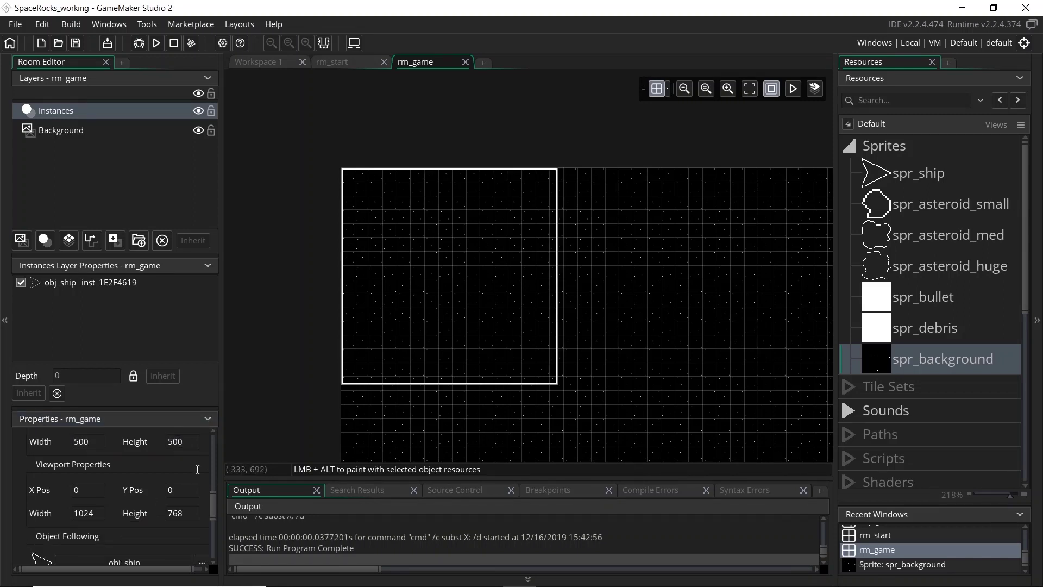
click(102, 476)
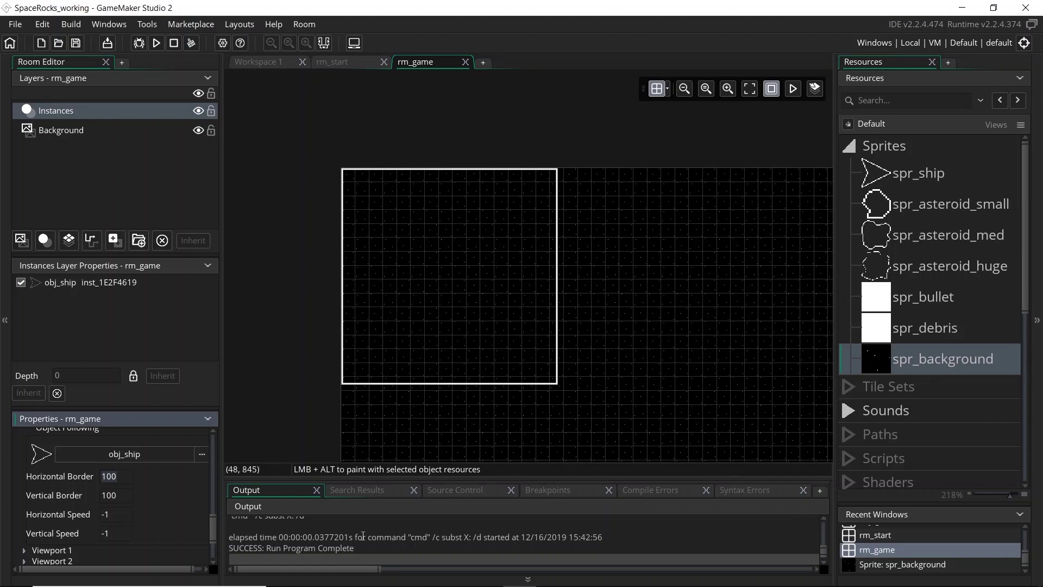
text(250)
key(Tab)
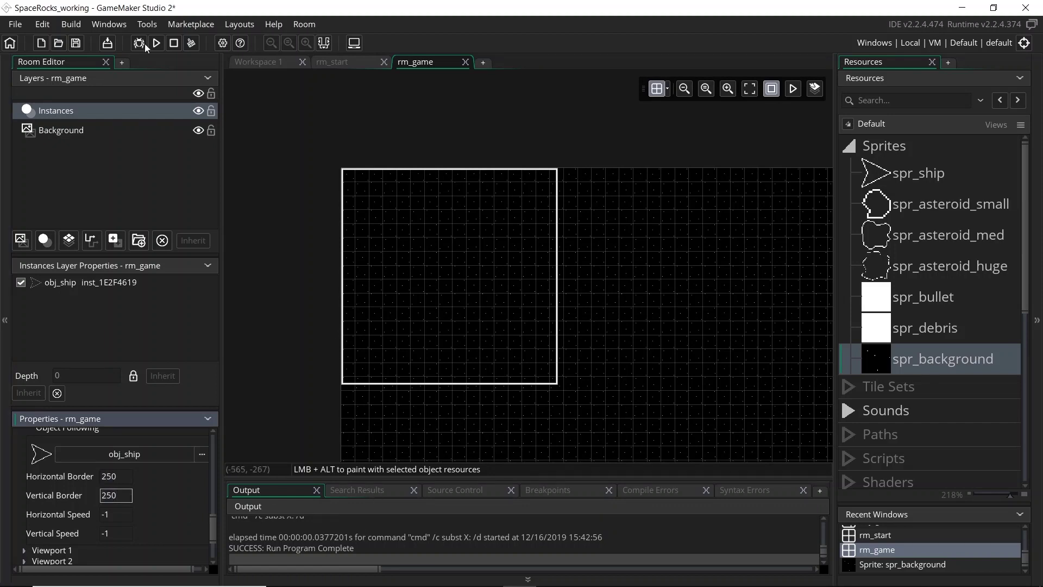
- Run the game with the 500 by 500 camera and 250 borders, start a round and steer the ship among the asteroids
click(158, 43)
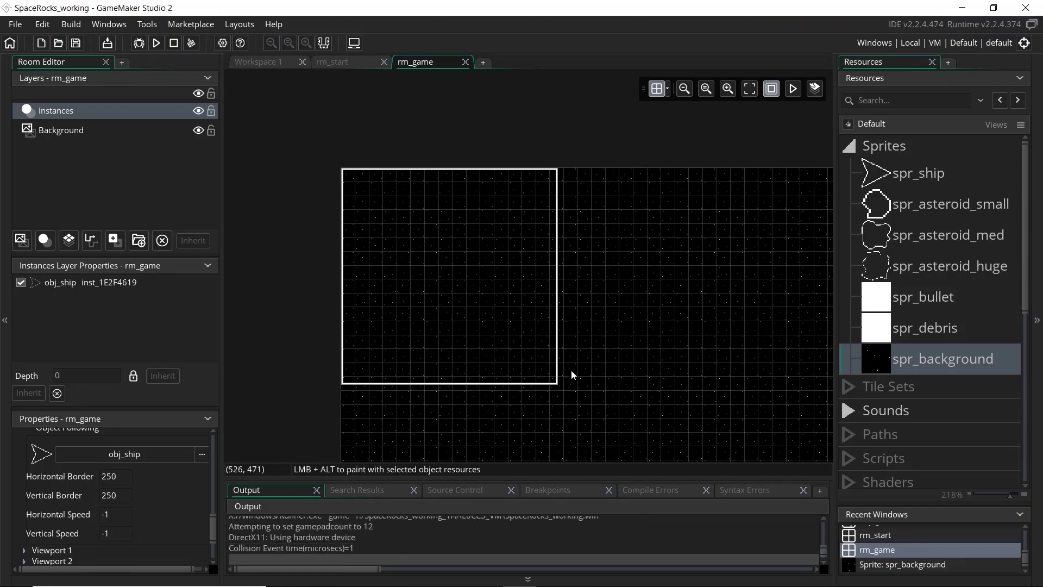
key(Return)
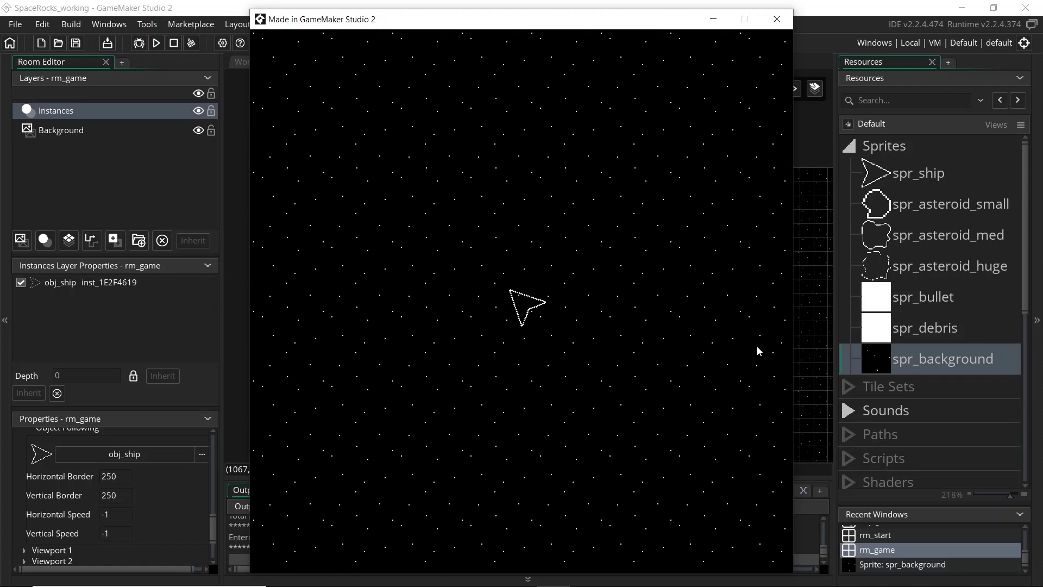
key(Right)
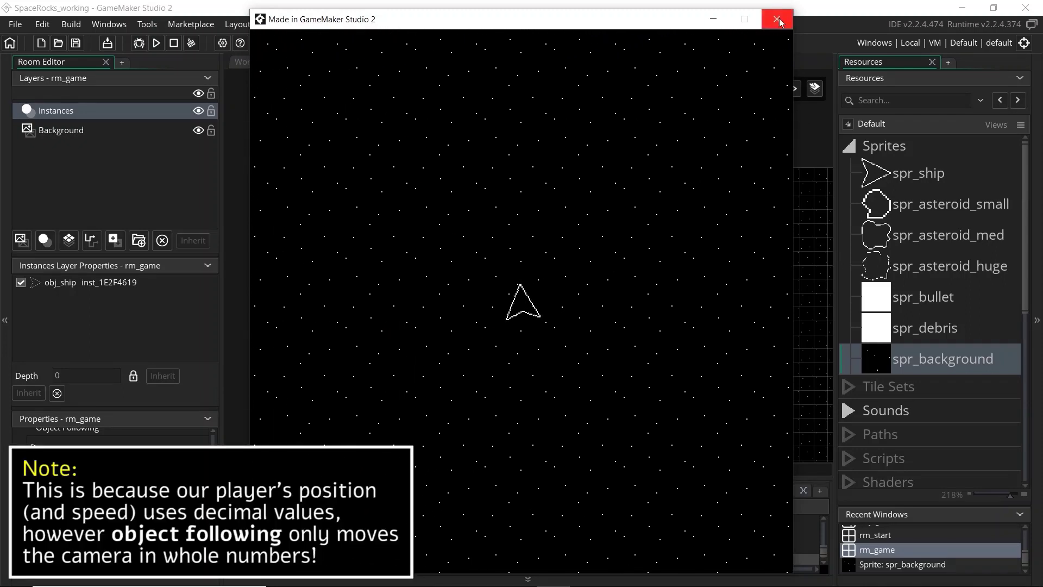
key(Left)
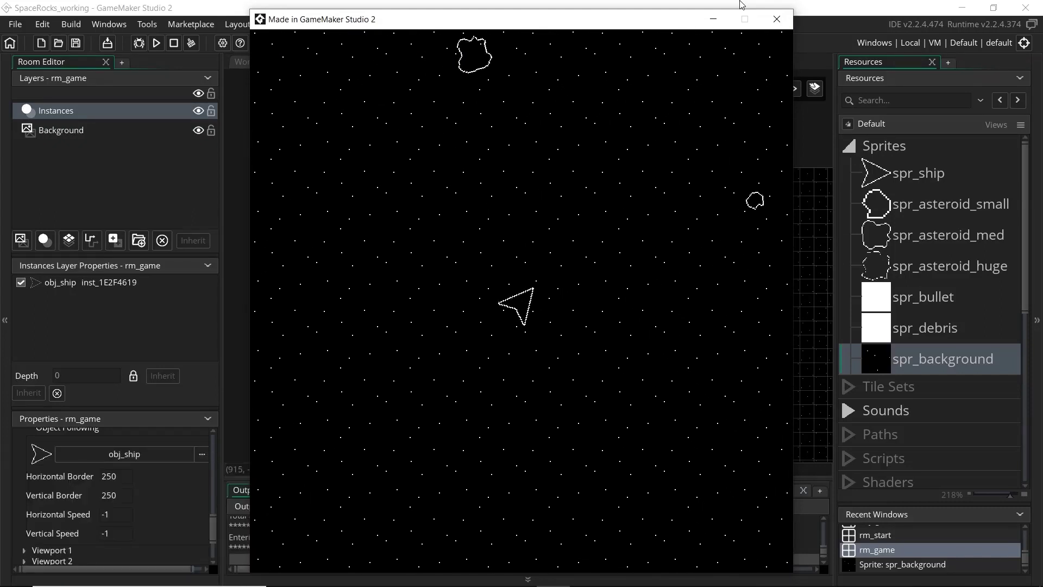
key(Left)
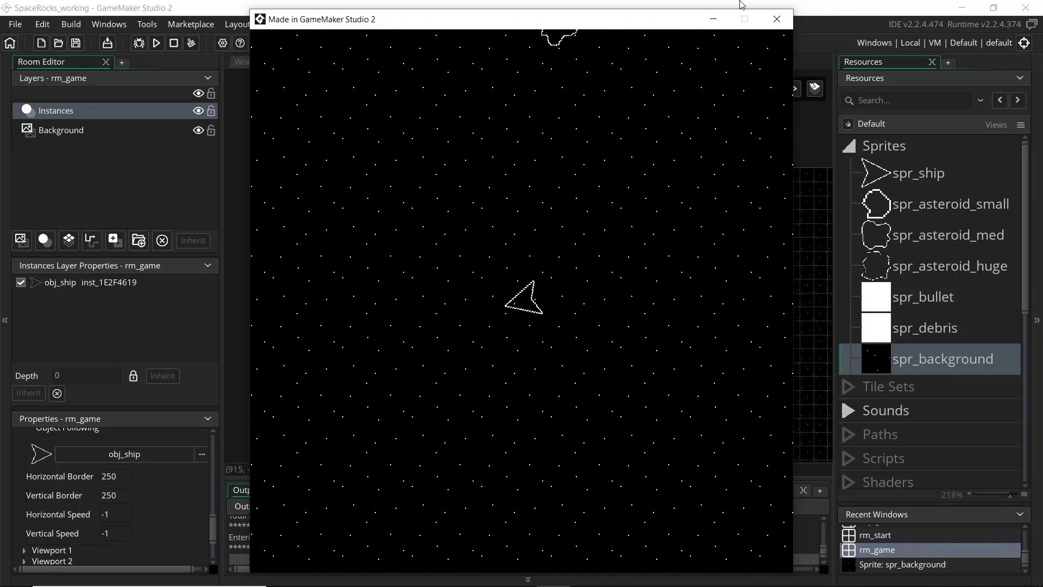
key(Left)
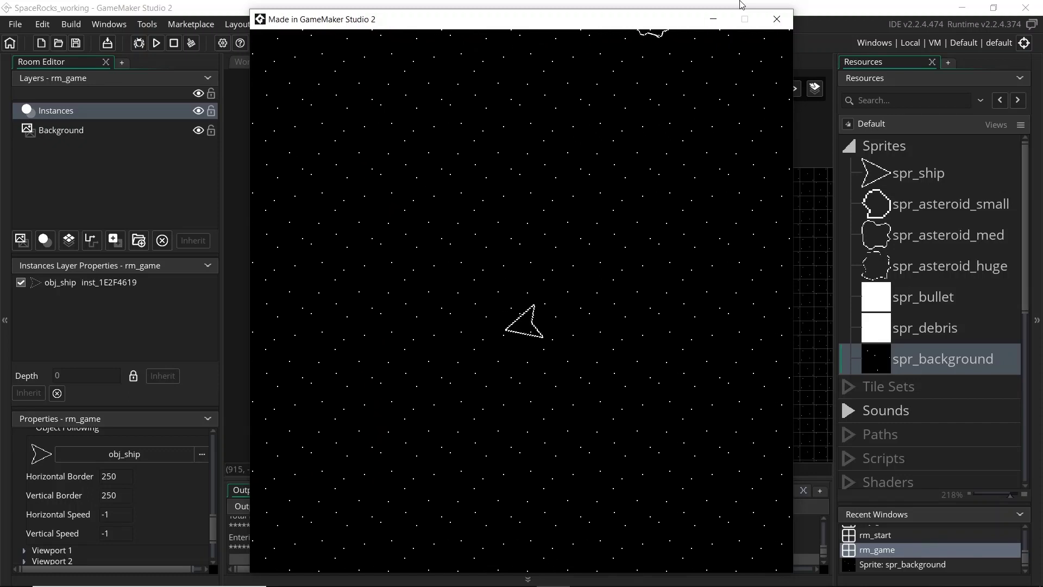
scroll(83, 476, up, 3)
scroll(83, 476, up, 3)
scroll(110, 503, down, 4)
scroll(159, 529, down, 3)
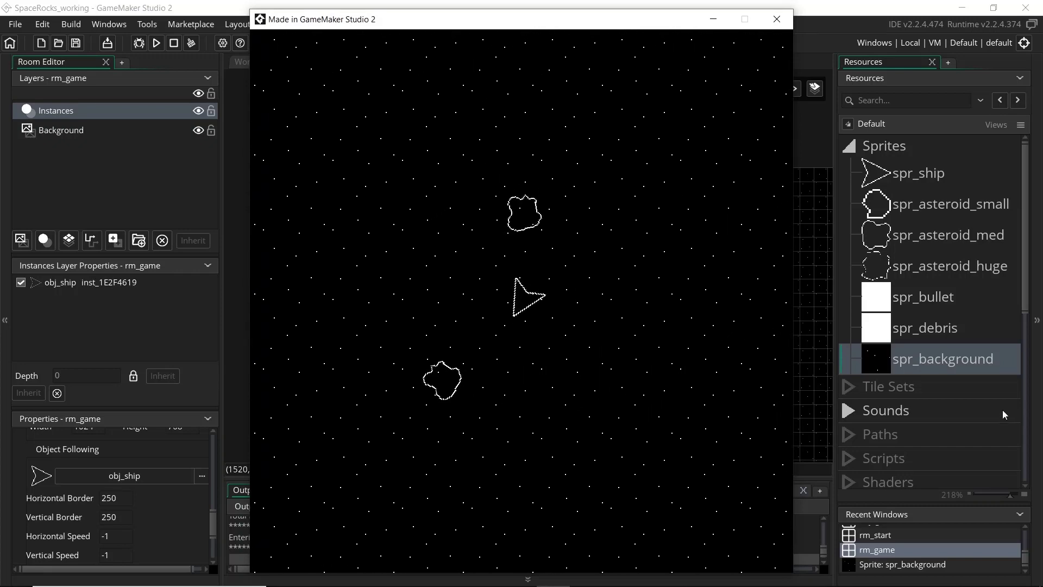
key(Right)
key(Right)
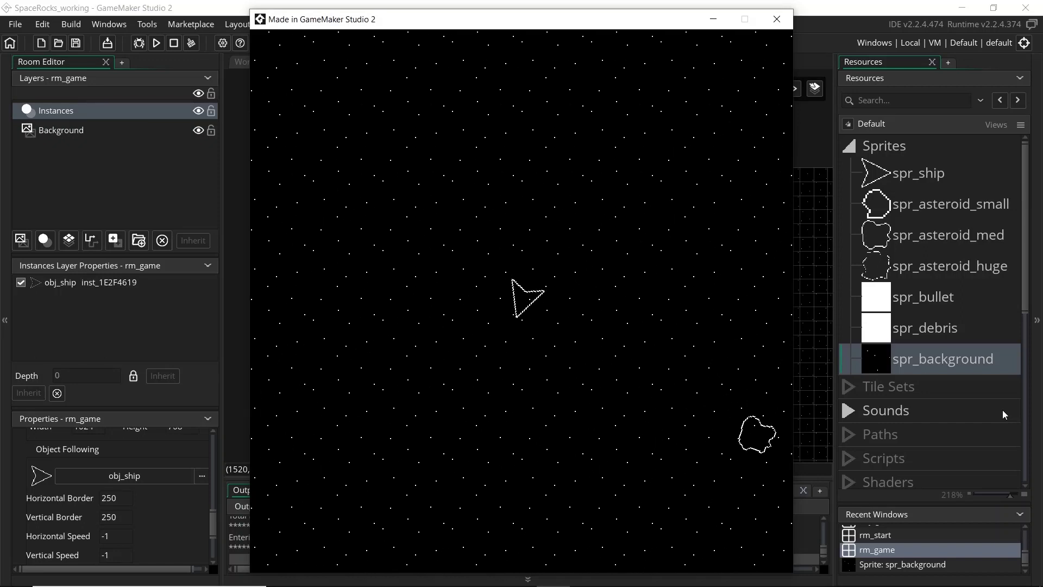